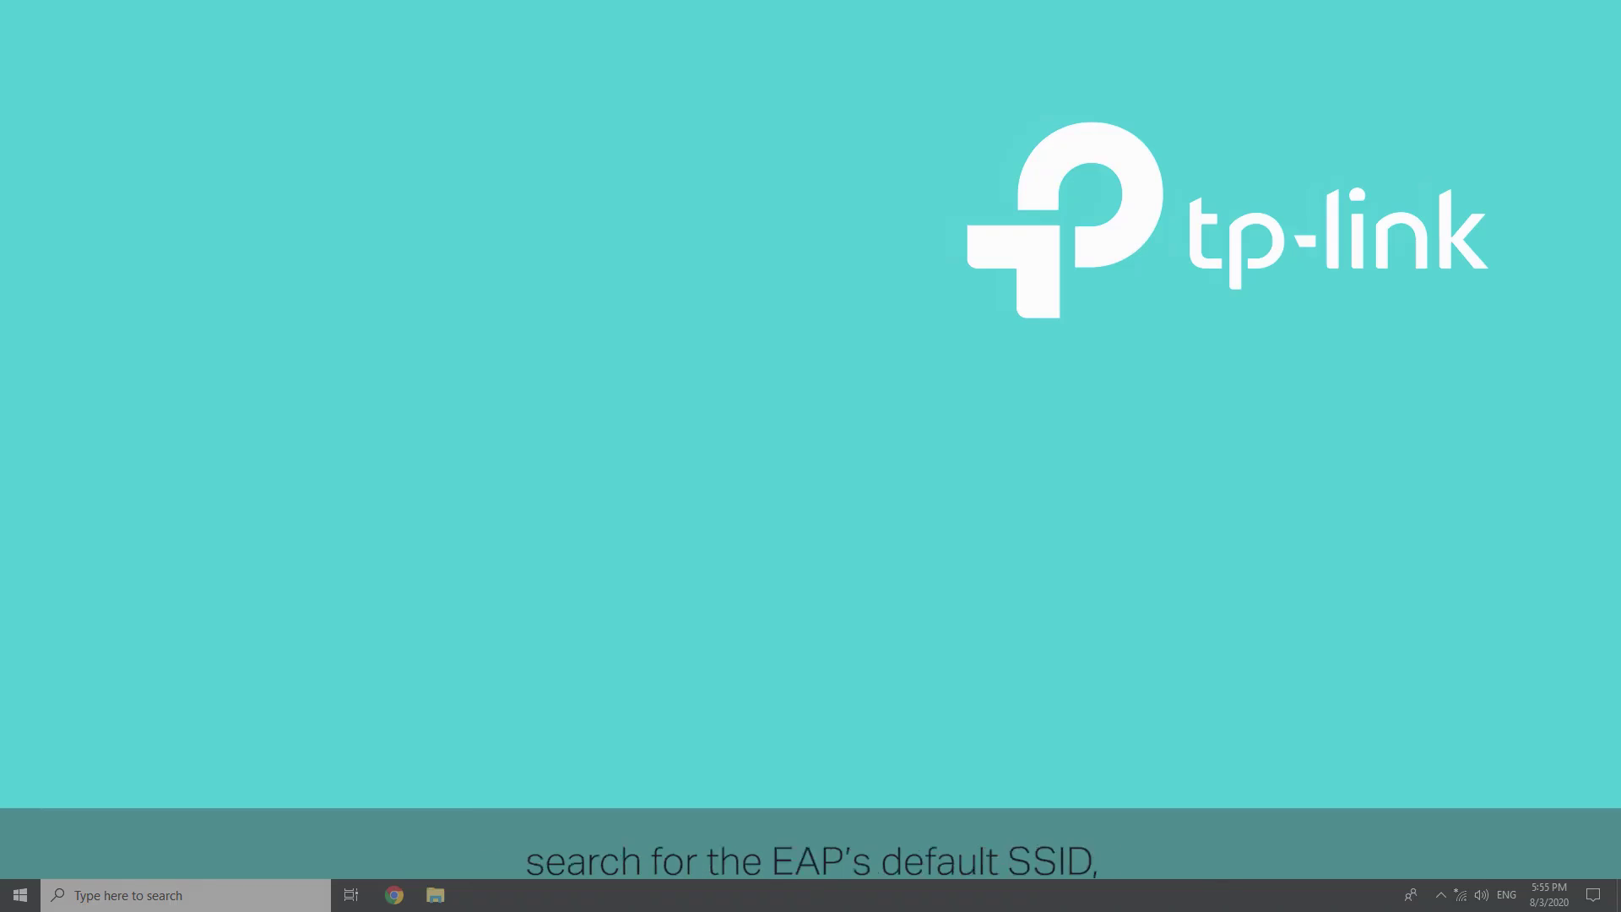
Step: Join the open TP-Link_2.4GHz_B4A742 Wi-Fi network and view its connection properties
{"action": "left_click", "coordinate": [1461, 895]}
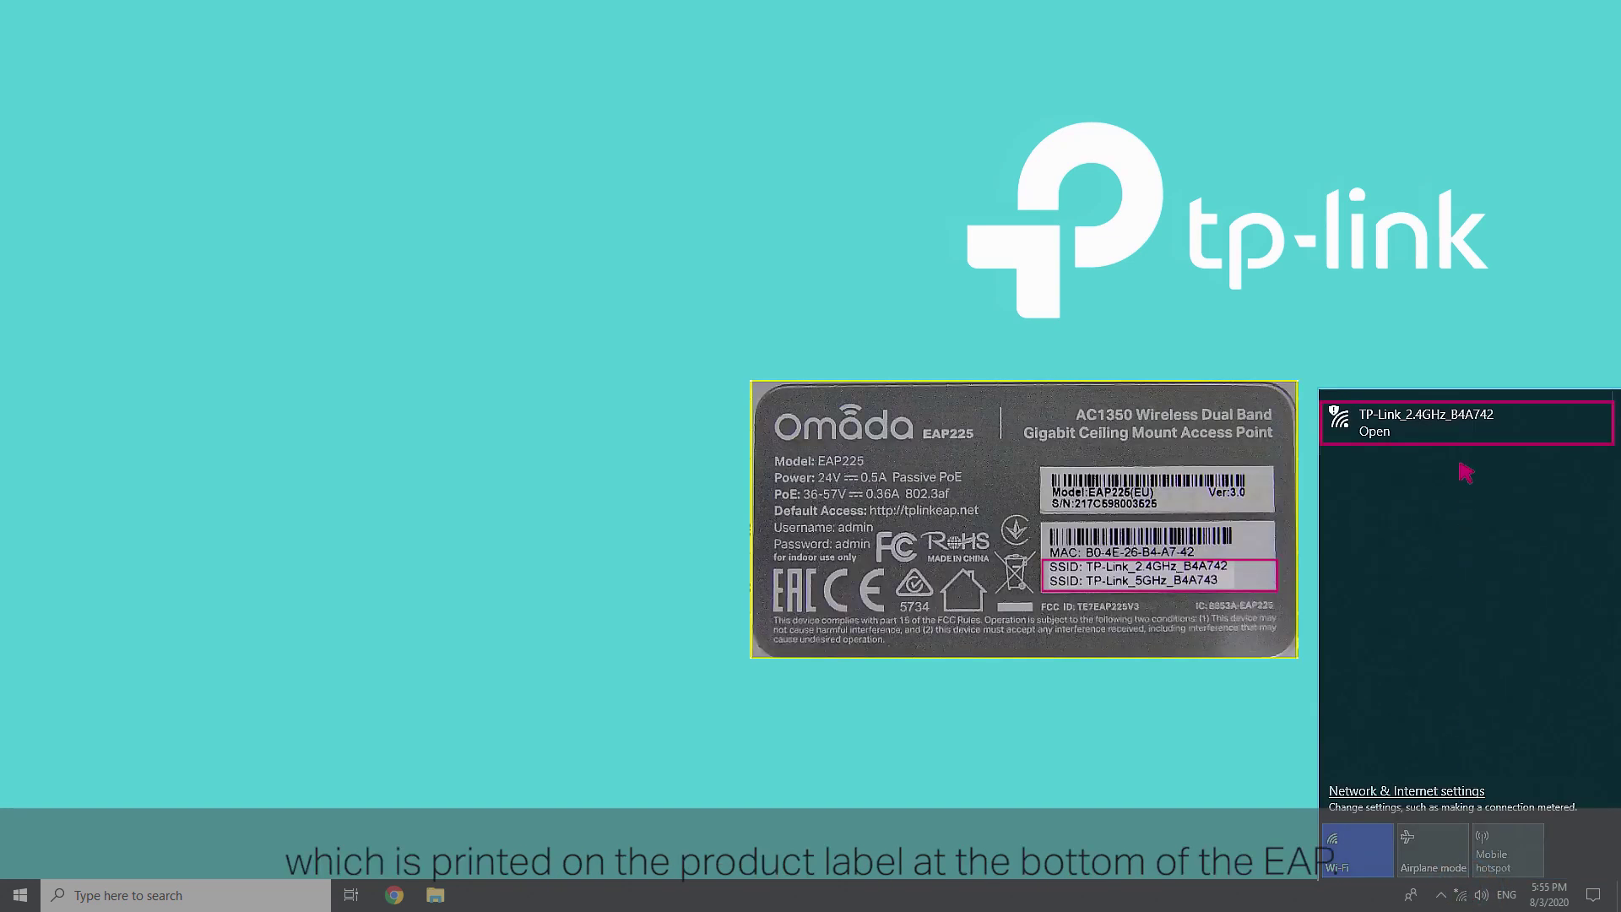
{"action": "left_click", "coordinate": [1465, 429]}
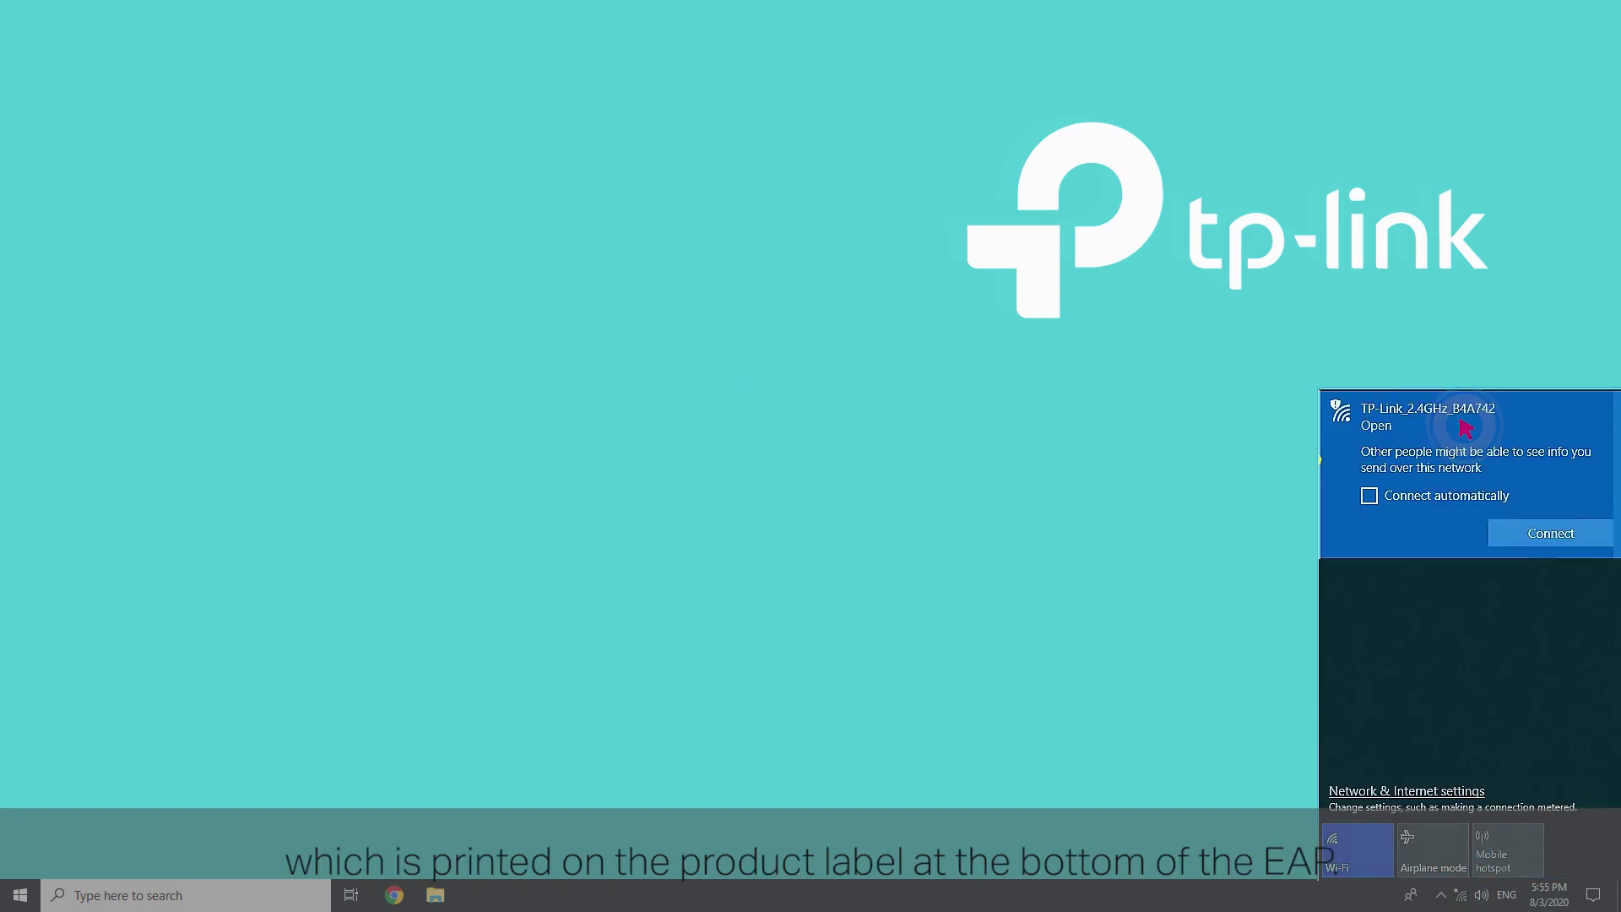
{"action": "left_click", "coordinate": [1542, 531]}
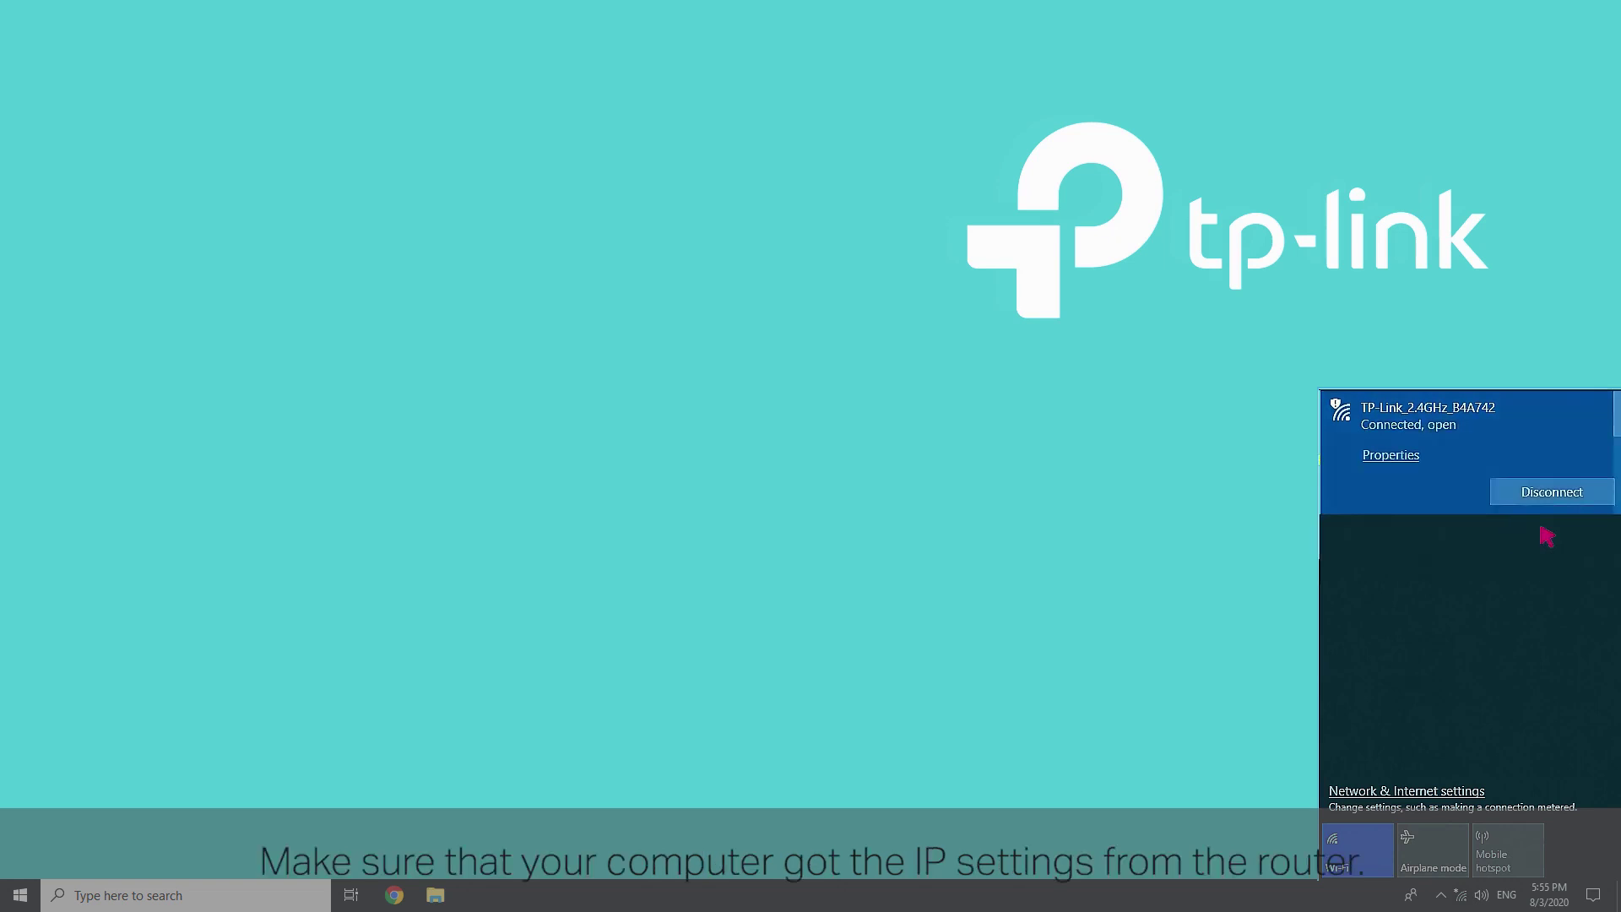
{"action": "left_click", "coordinate": [1391, 456]}
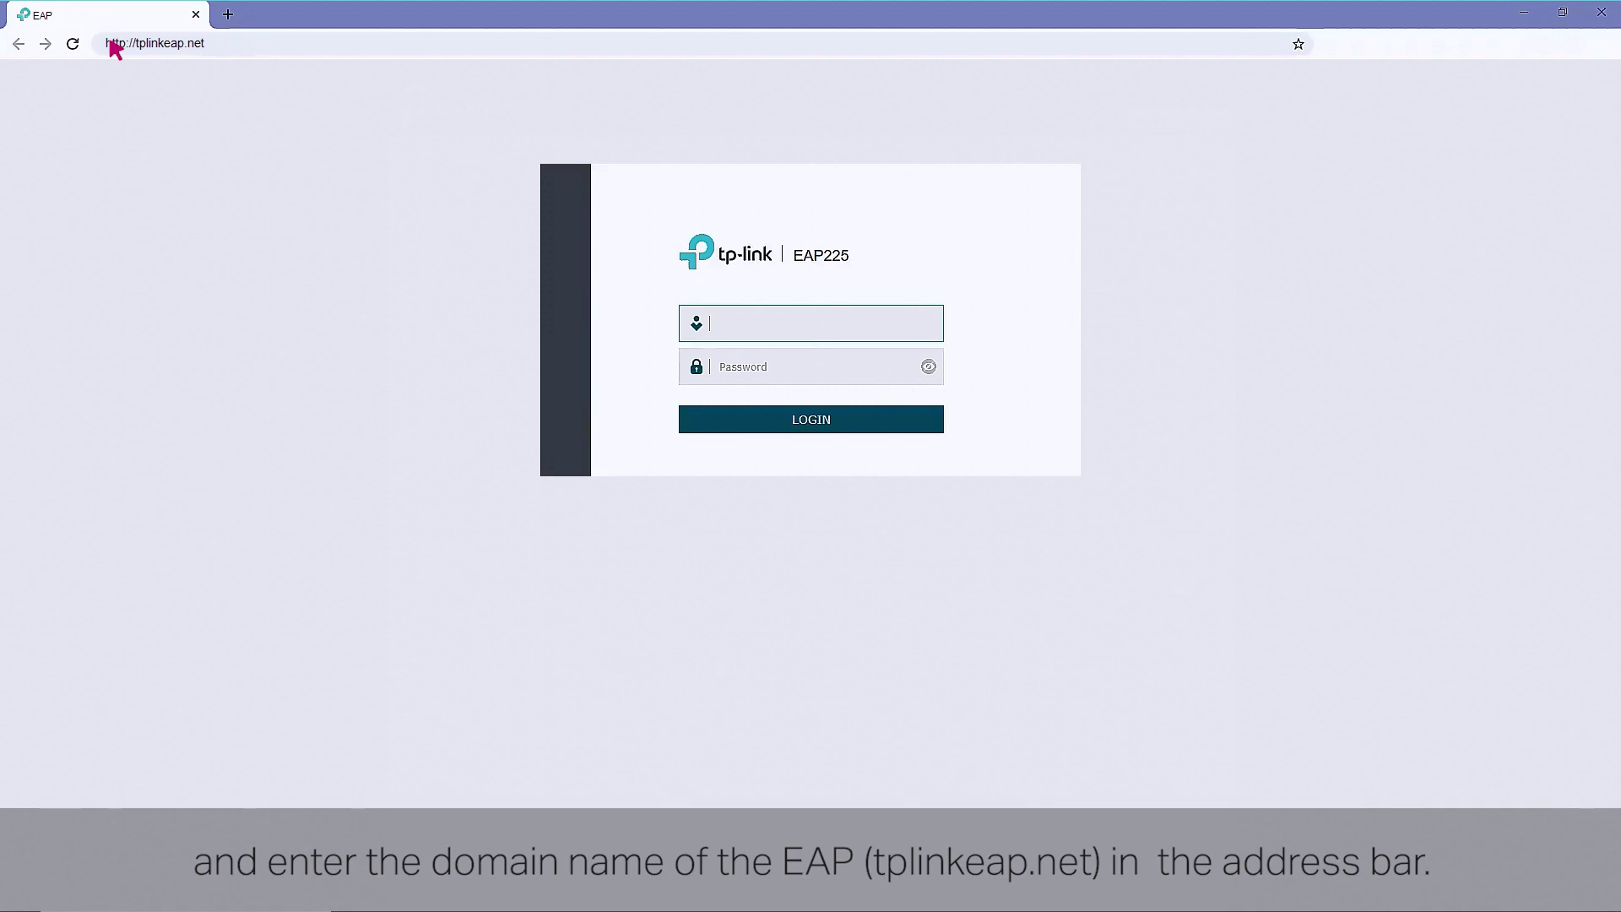
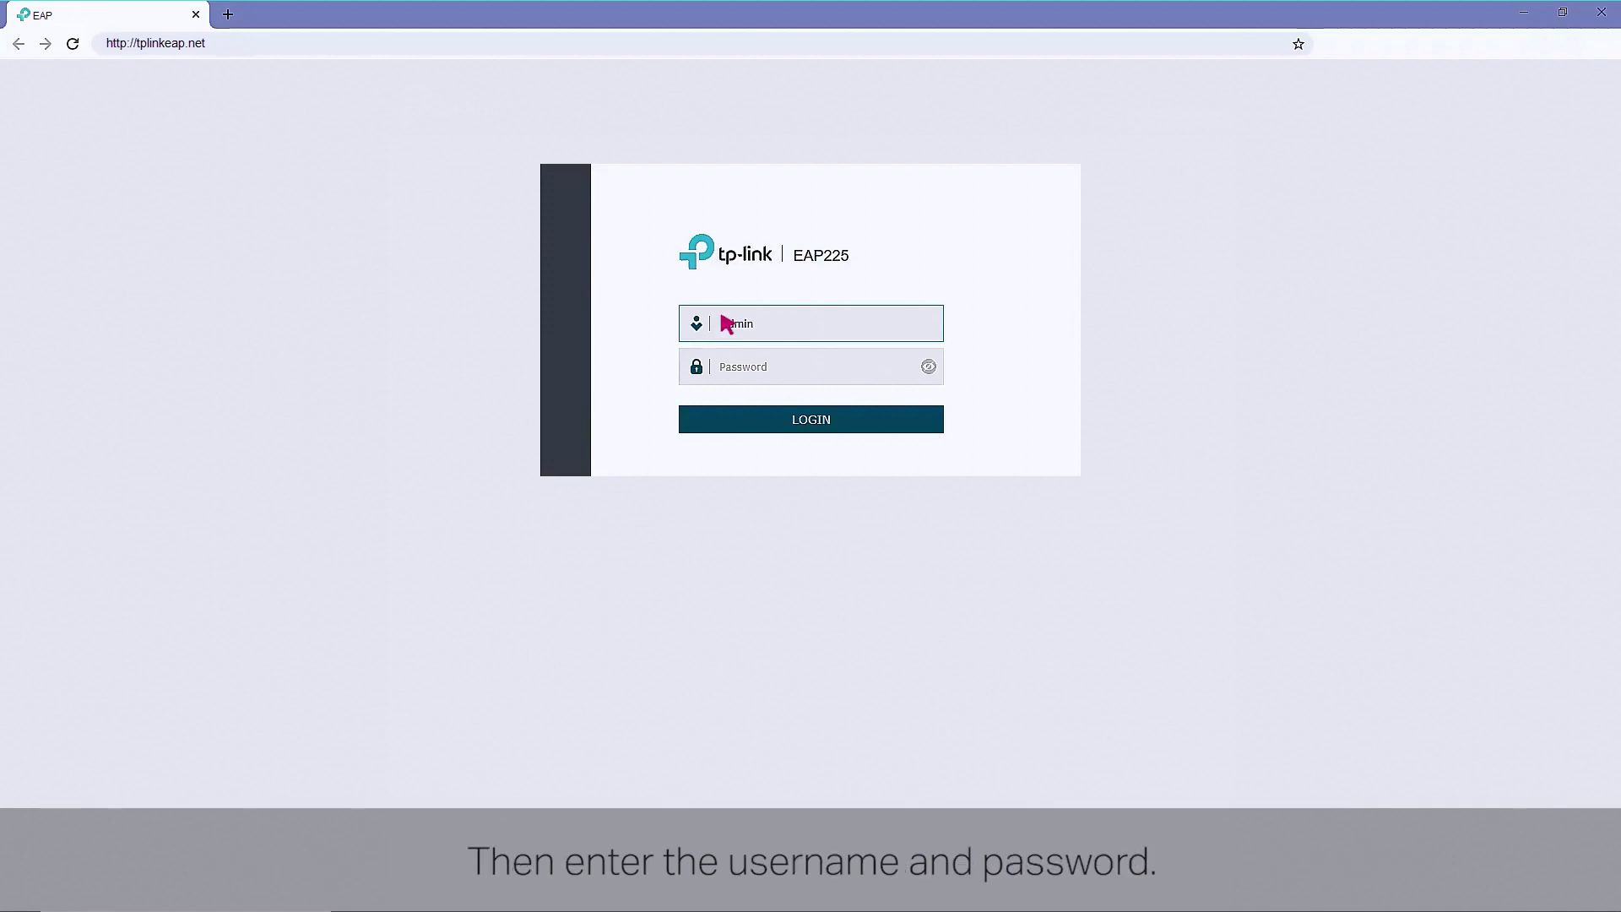
Step: Enter the default admin username and password into the tplinkeap.net login fields
{"action": "left_click", "coordinate": [725, 367]}
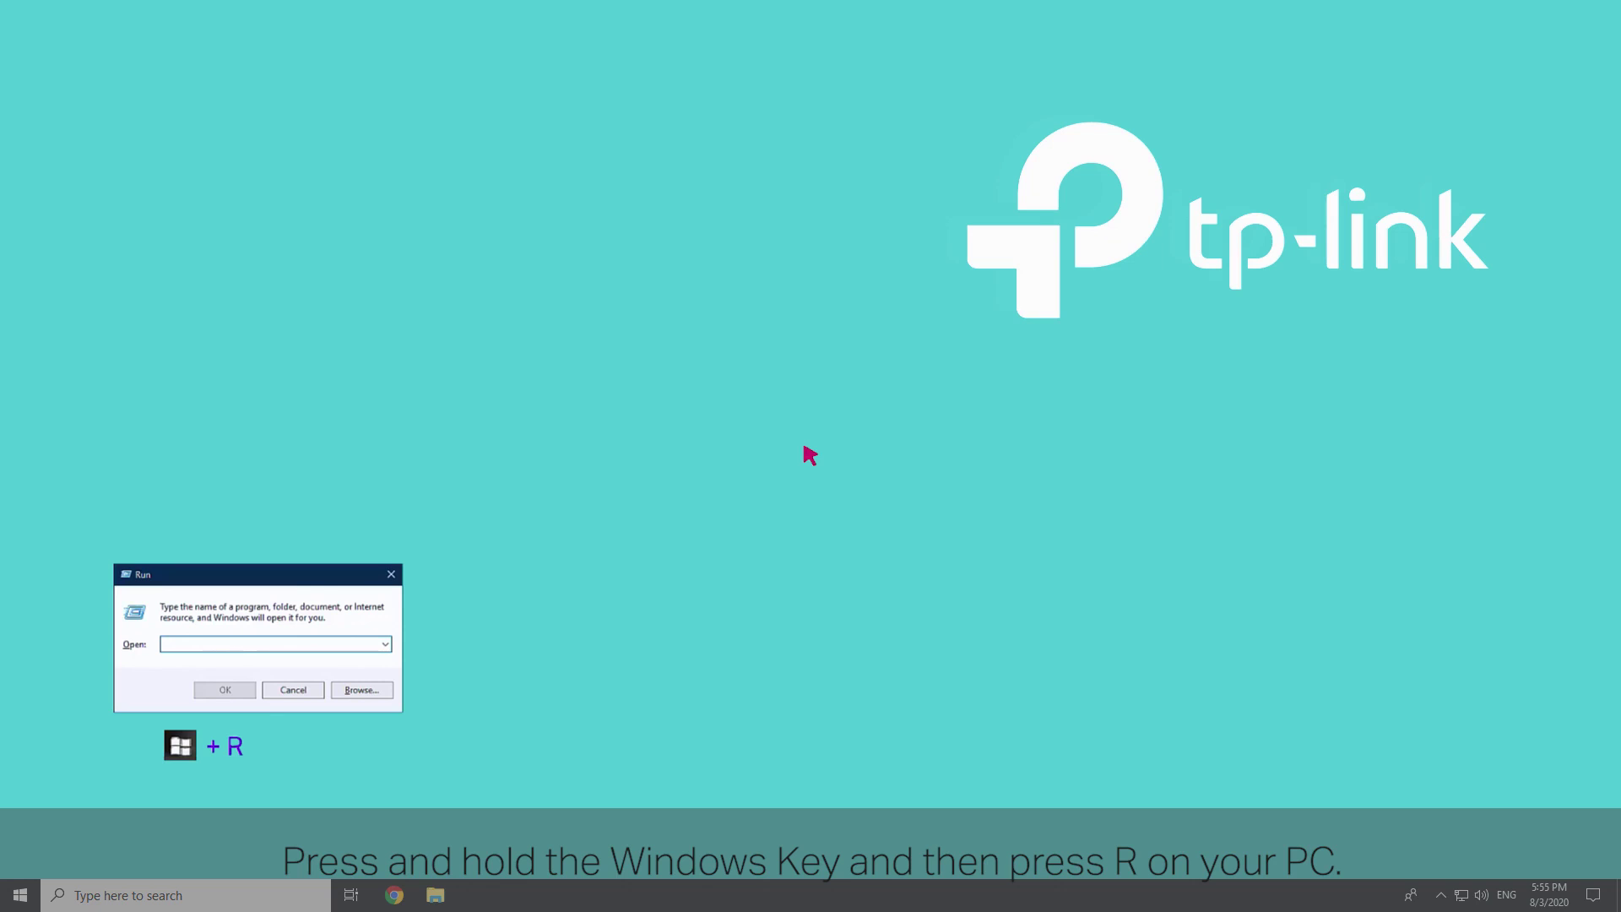
Step: Launch Control Panel with the control command and switch it to Small icons view
{"action": "type", "text": "control"}
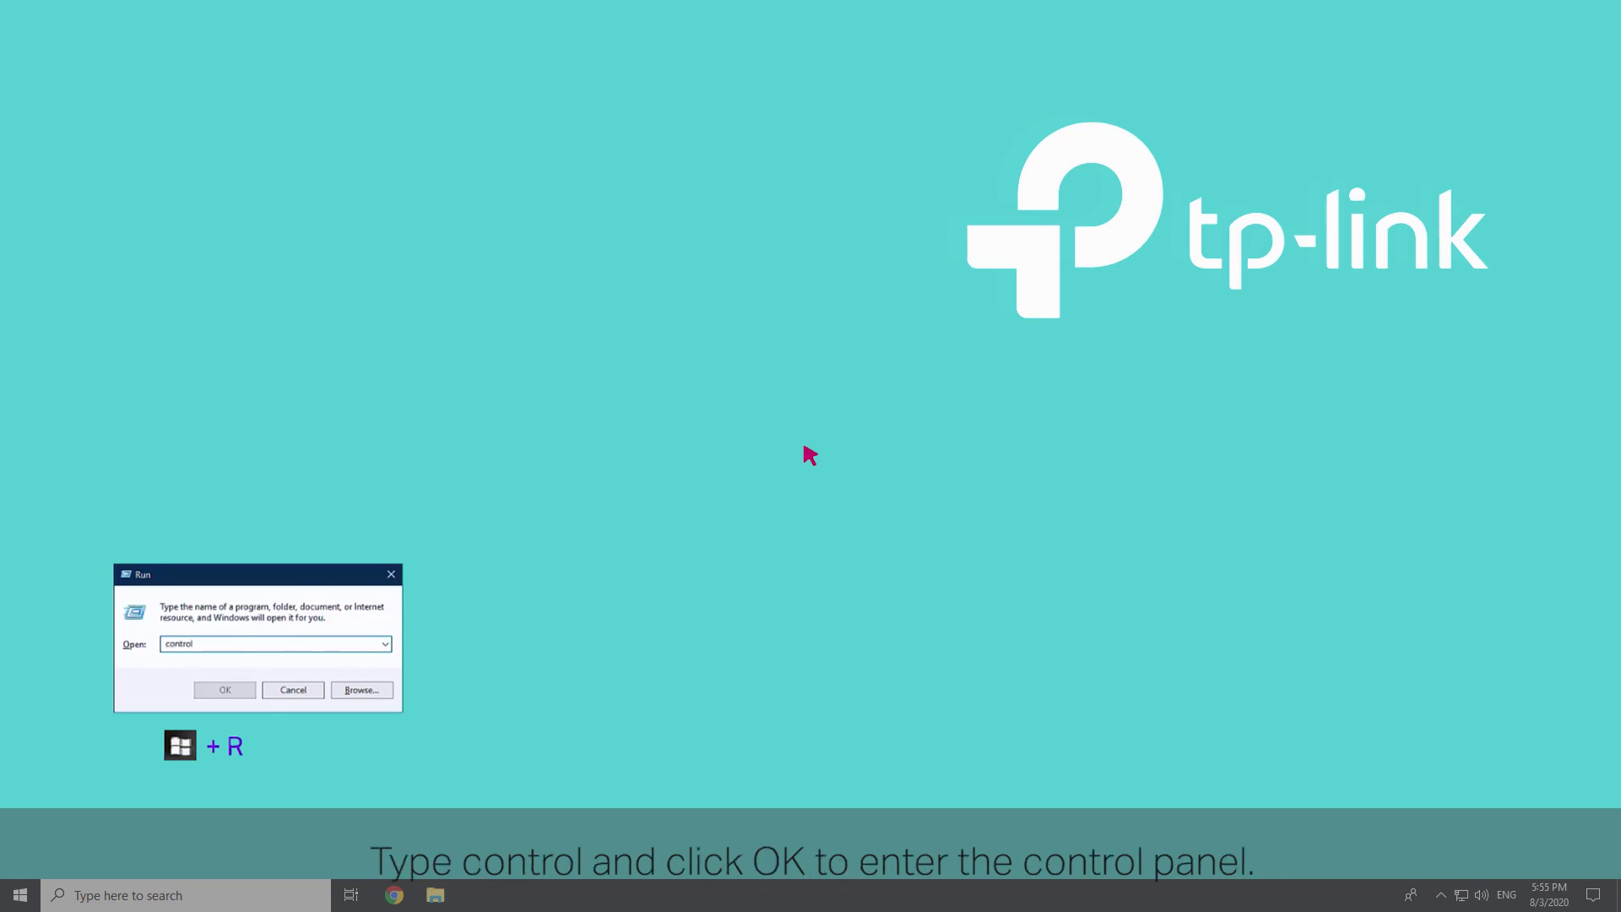
{"action": "left_click", "coordinate": [233, 689]}
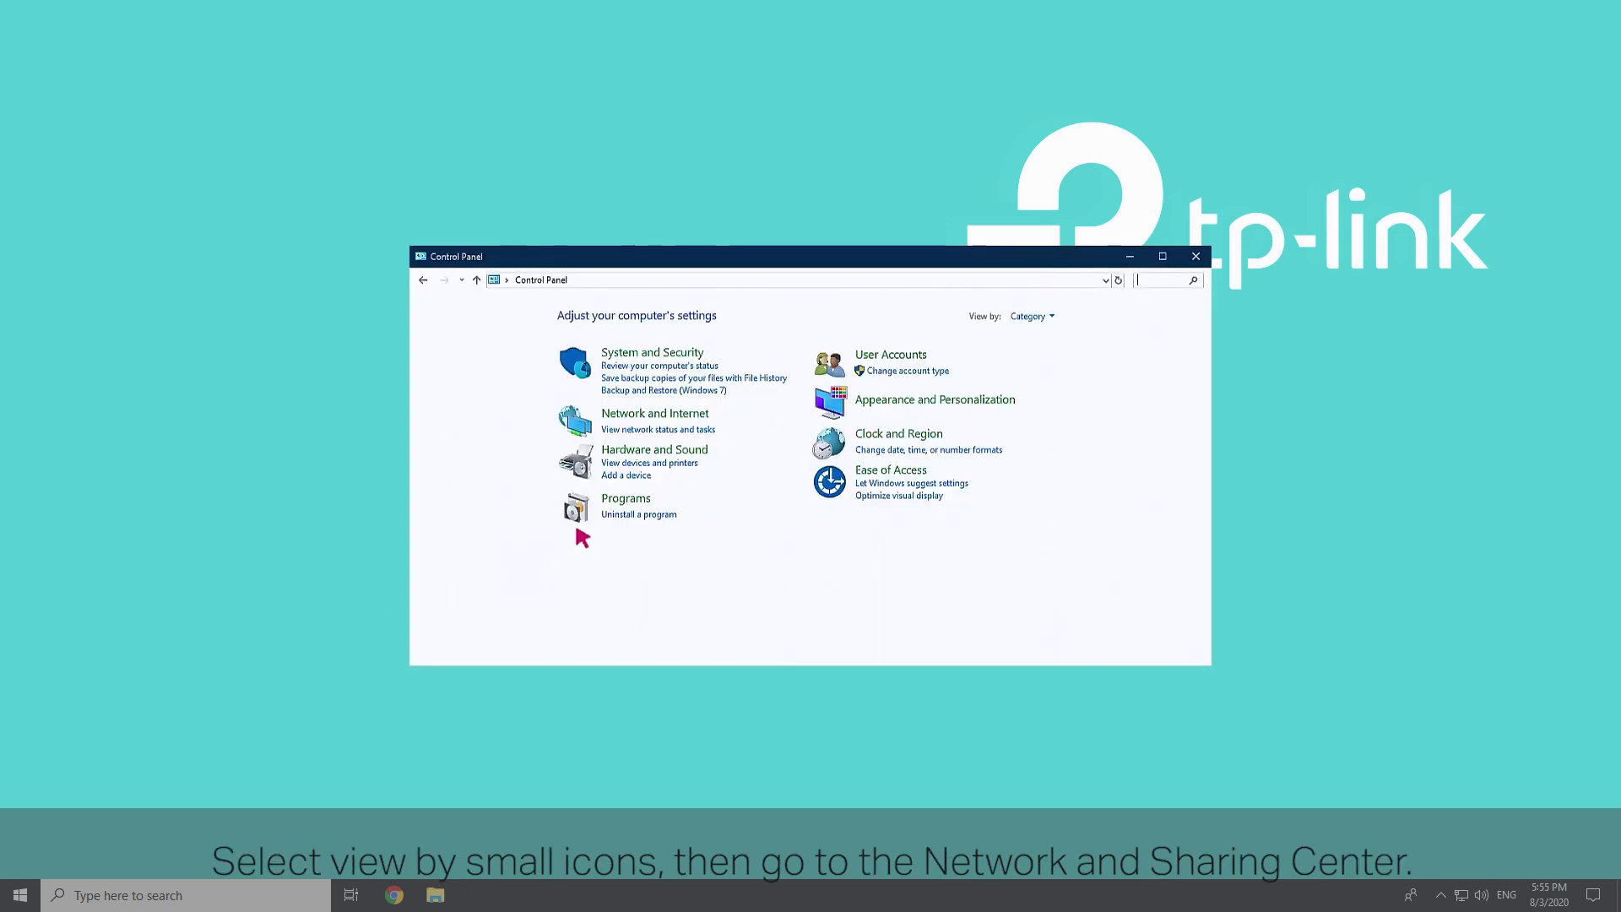
{"action": "left_click", "coordinate": [1030, 320]}
{"action": "left_click", "coordinate": [1047, 354]}
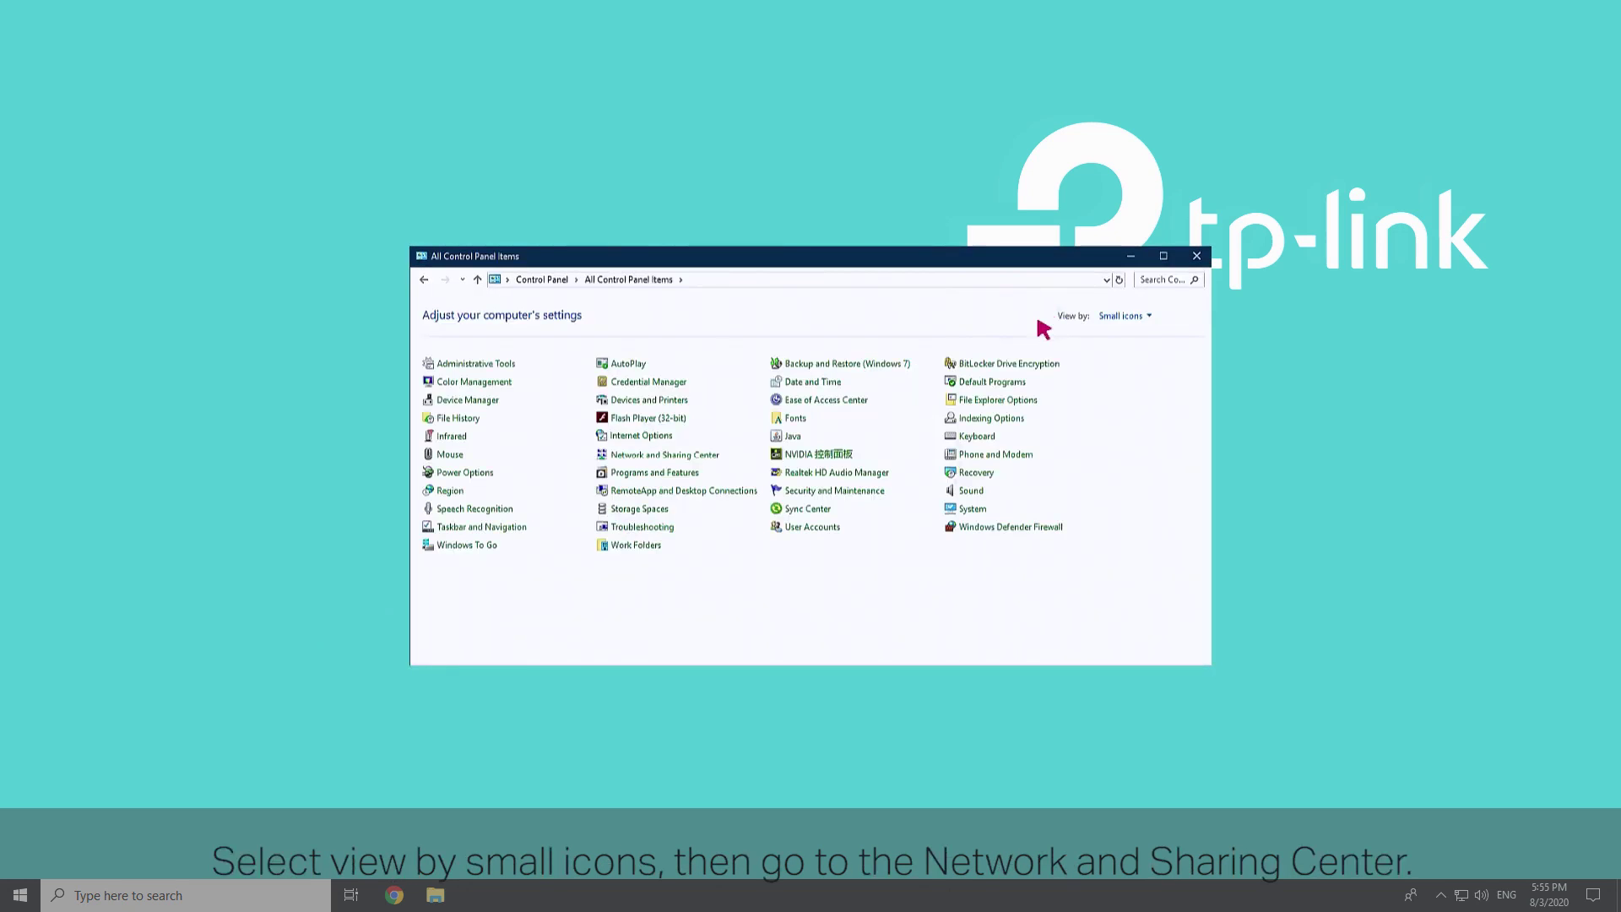
Step: Keep Ethernet IPv4 on automatic IP and DNS, then view details showing 192.168.0.157
{"action": "left_click", "coordinate": [630, 457]}
{"action": "left_click", "coordinate": [503, 365]}
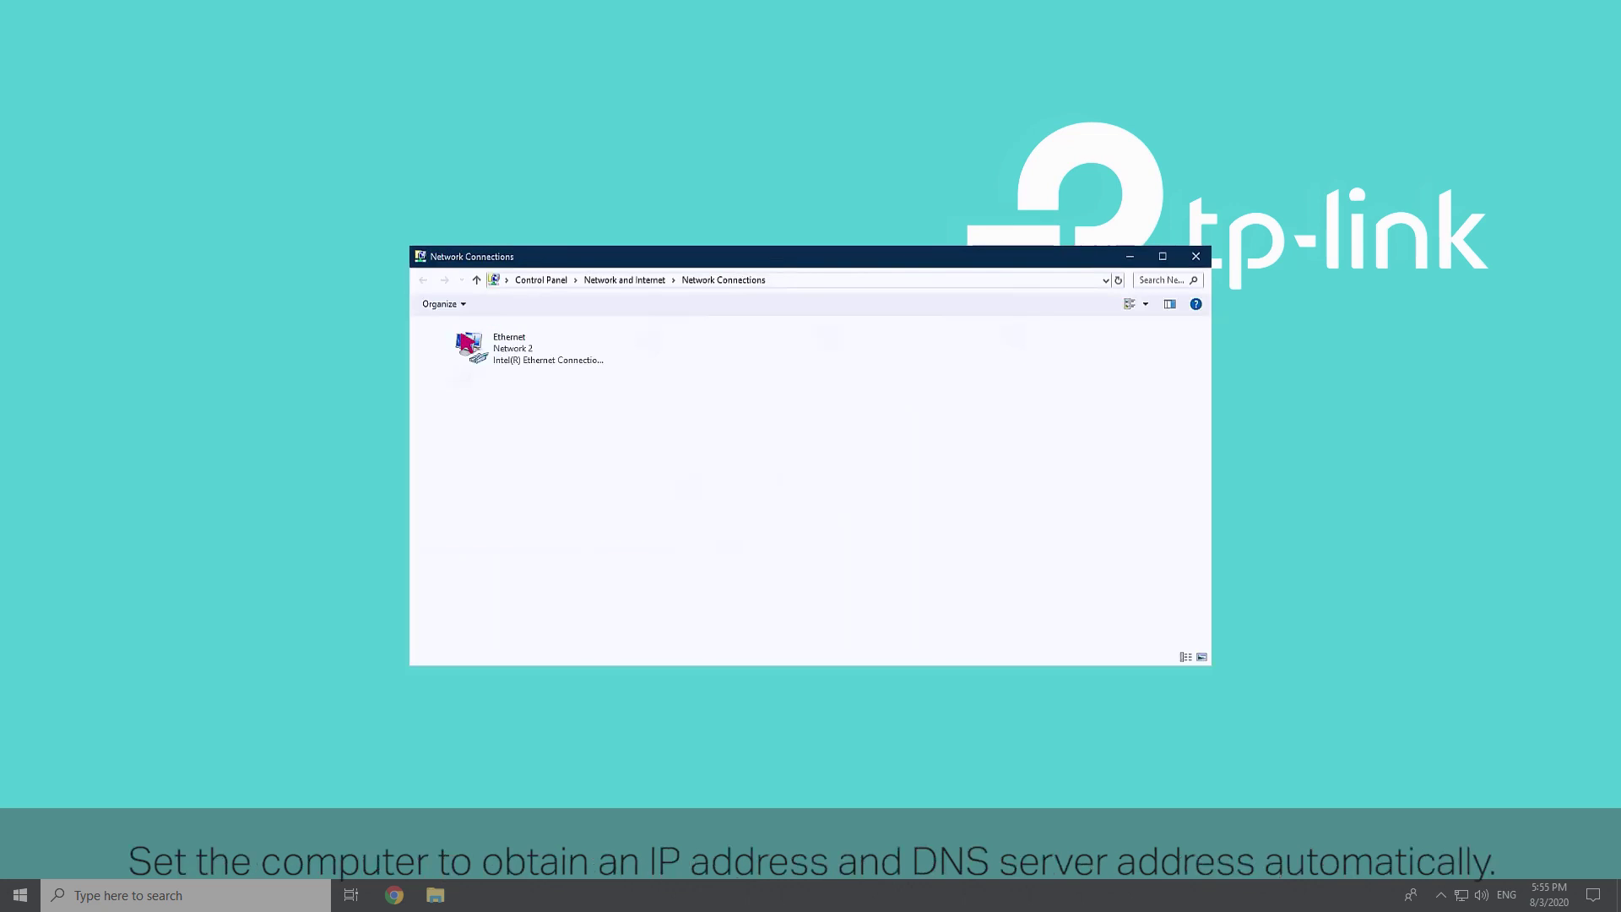
{"action": "double_click", "coordinate": [467, 345]}
{"action": "left_click", "coordinate": [718, 572]}
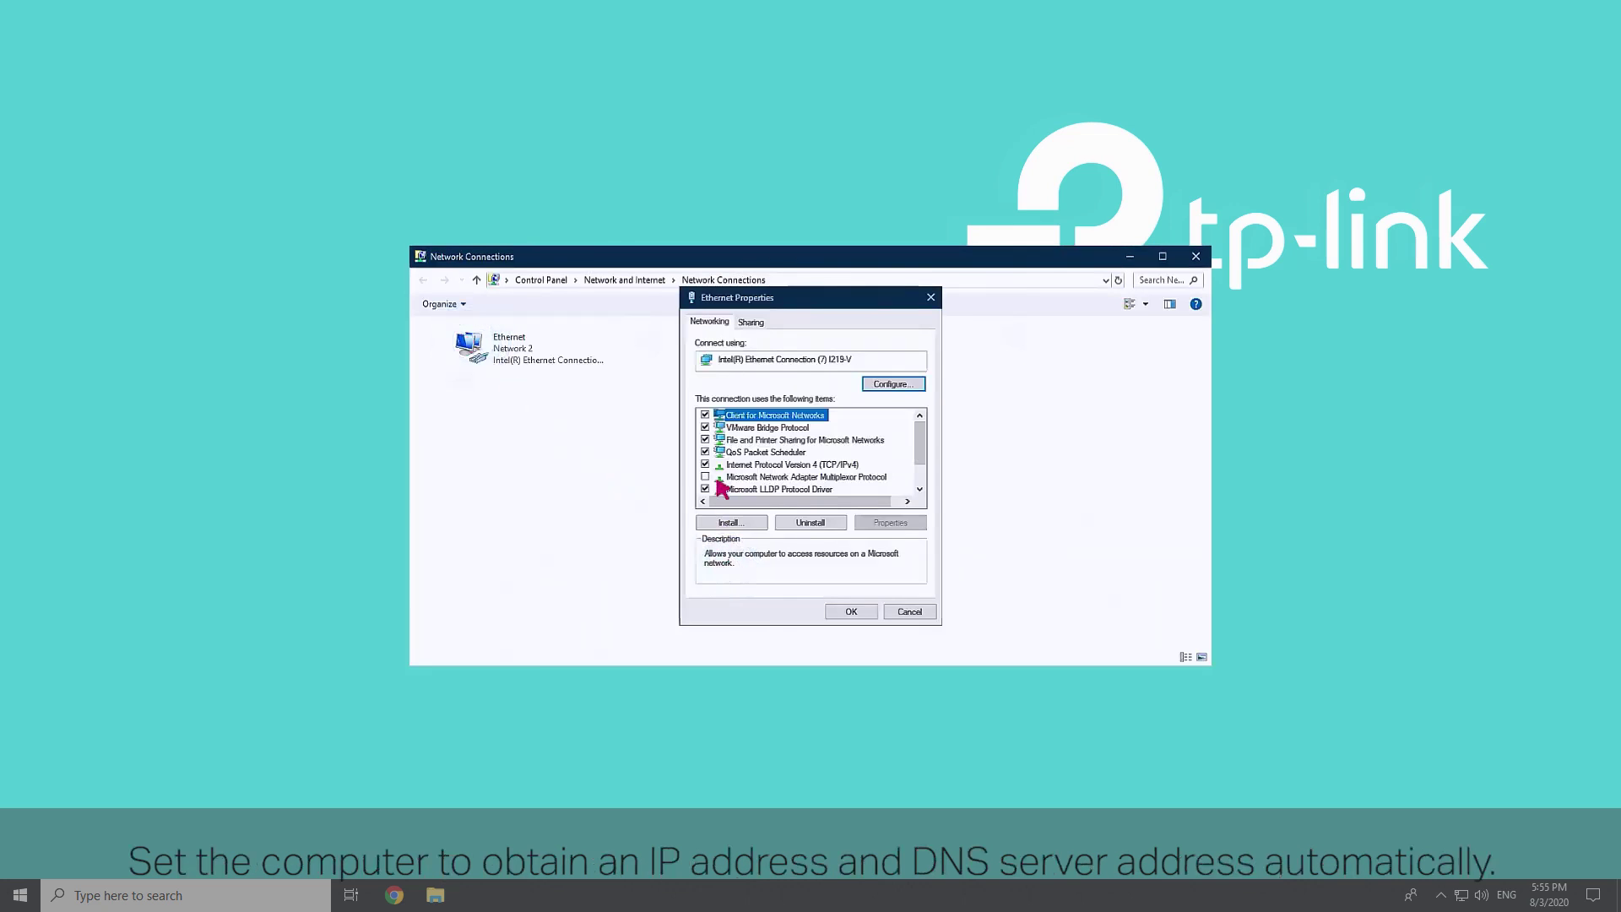
{"action": "double_click", "coordinate": [735, 464]}
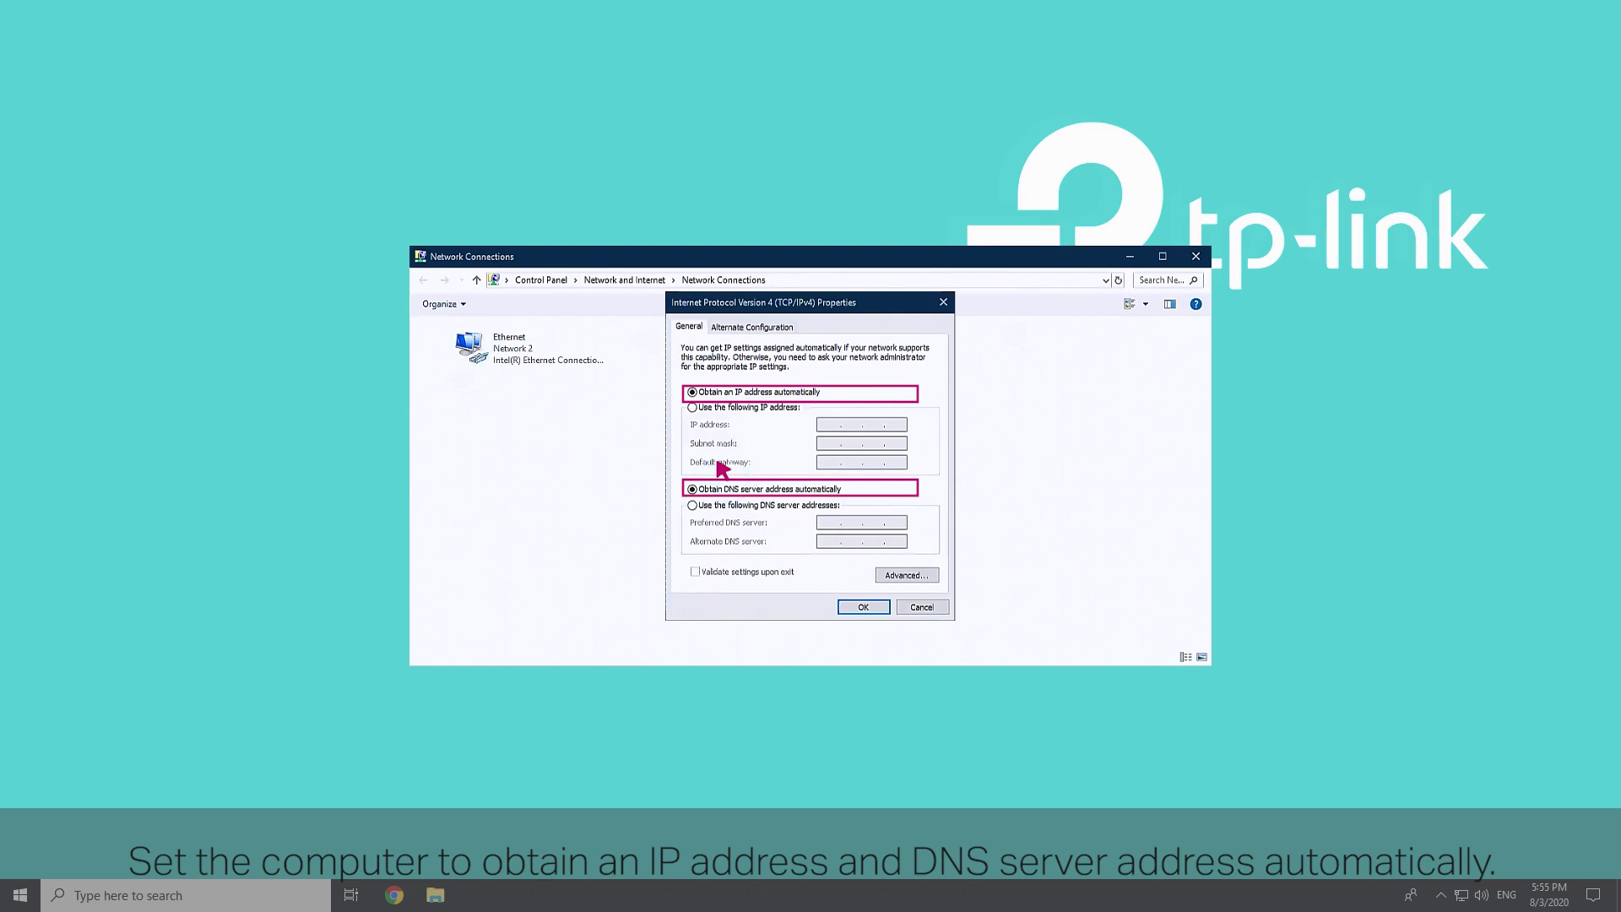
{"action": "left_click", "coordinate": [862, 607]}
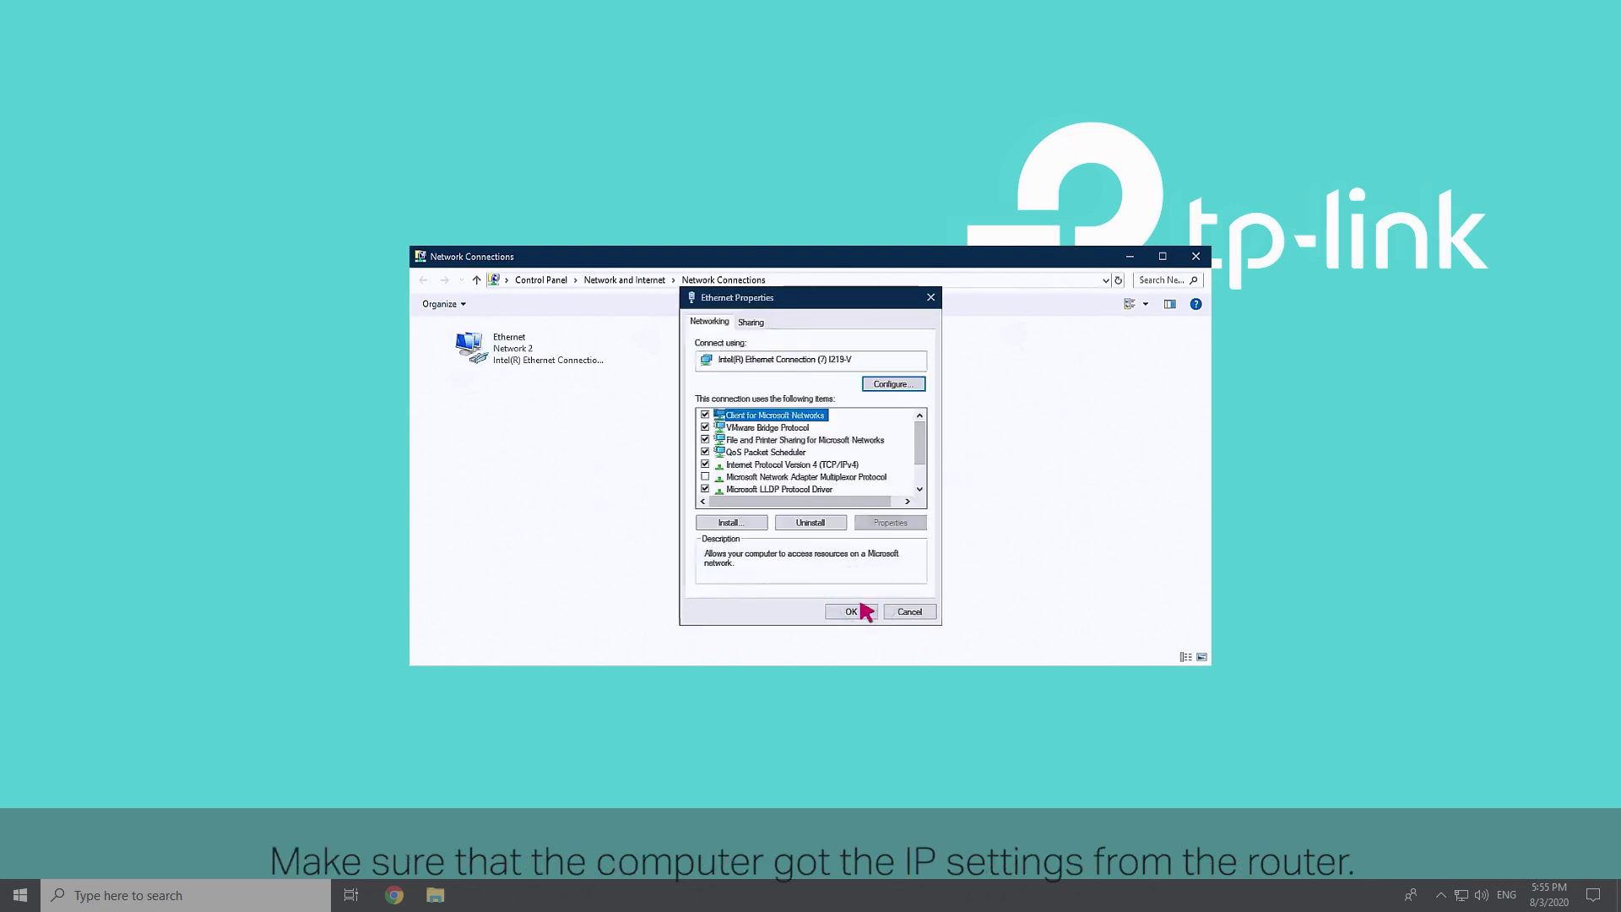
{"action": "left_click", "coordinate": [863, 609]}
{"action": "left_click", "coordinate": [737, 444]}
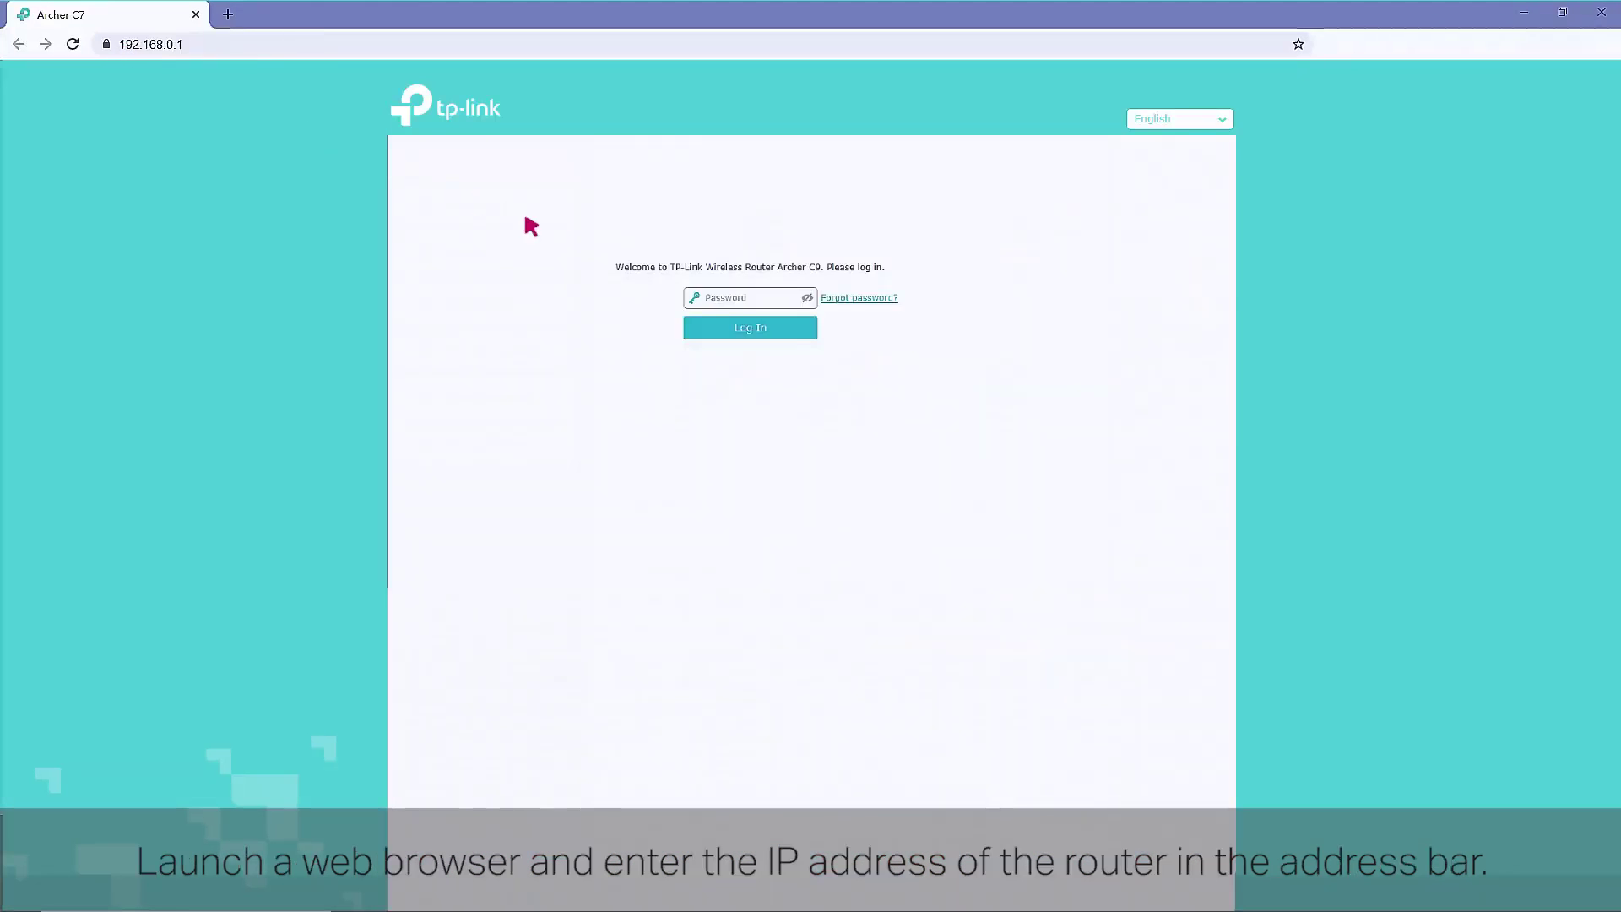
Step: Log in to the TP-Link Archer router's management page with its password
{"action": "left_click", "coordinate": [712, 301]}
{"action": "type", "text": "••••••"}
{"action": "left_click", "coordinate": [712, 329]}
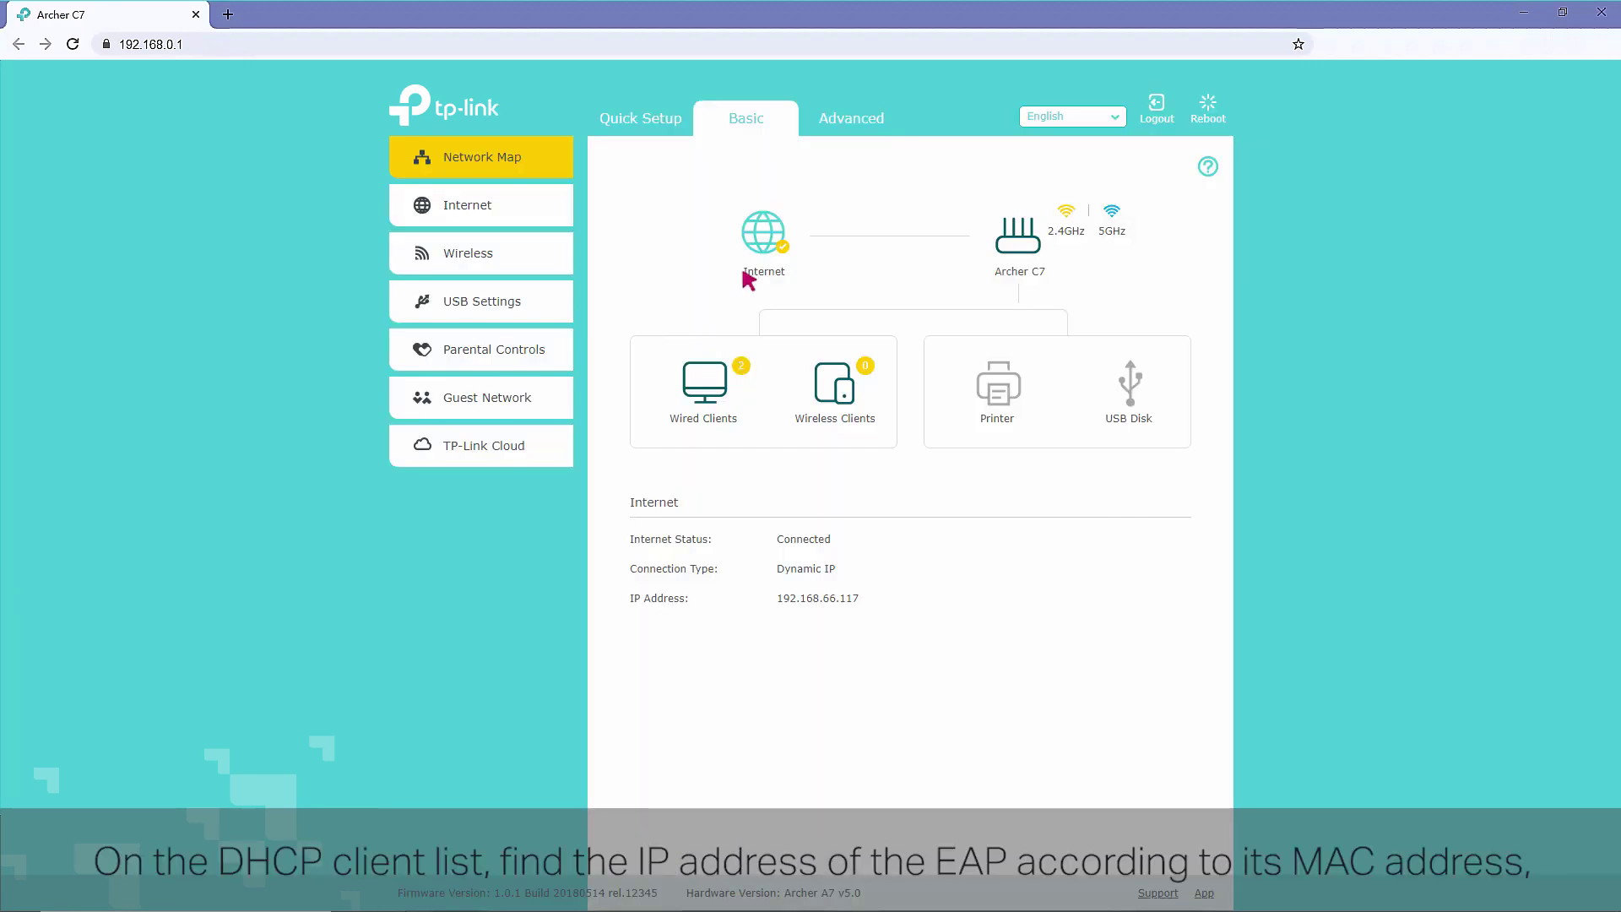
Step: Open Advanced > Network > DHCP Server to find the EAP225 at 192.168.0.118
{"action": "left_click", "coordinate": [836, 118]}
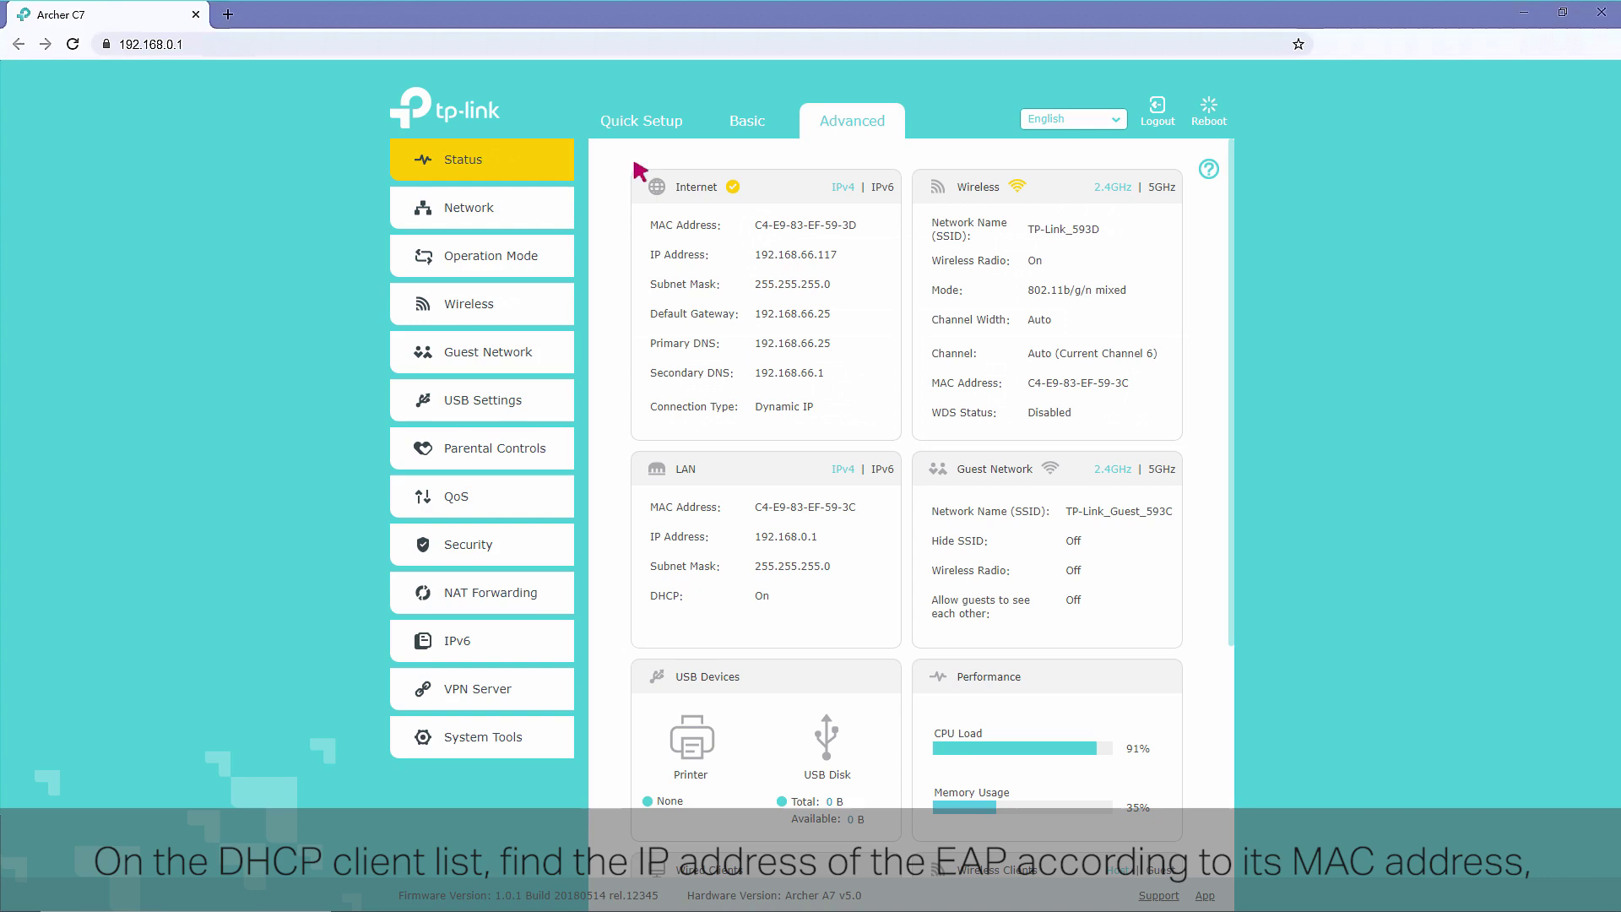
{"action": "left_click", "coordinate": [464, 207]}
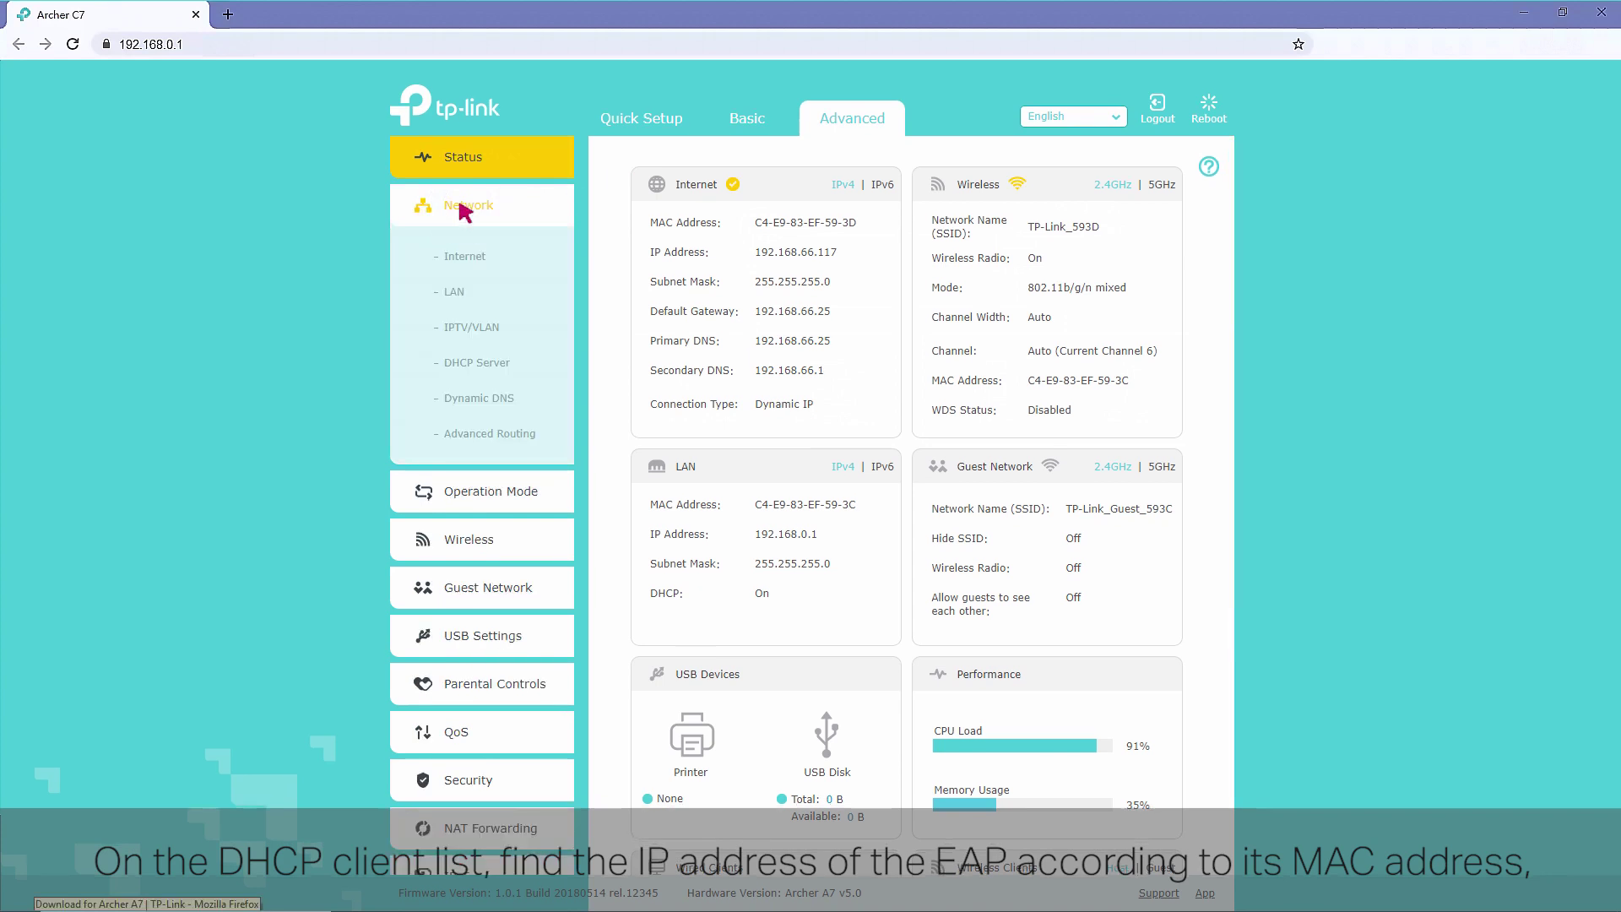
{"action": "left_click", "coordinate": [462, 362]}
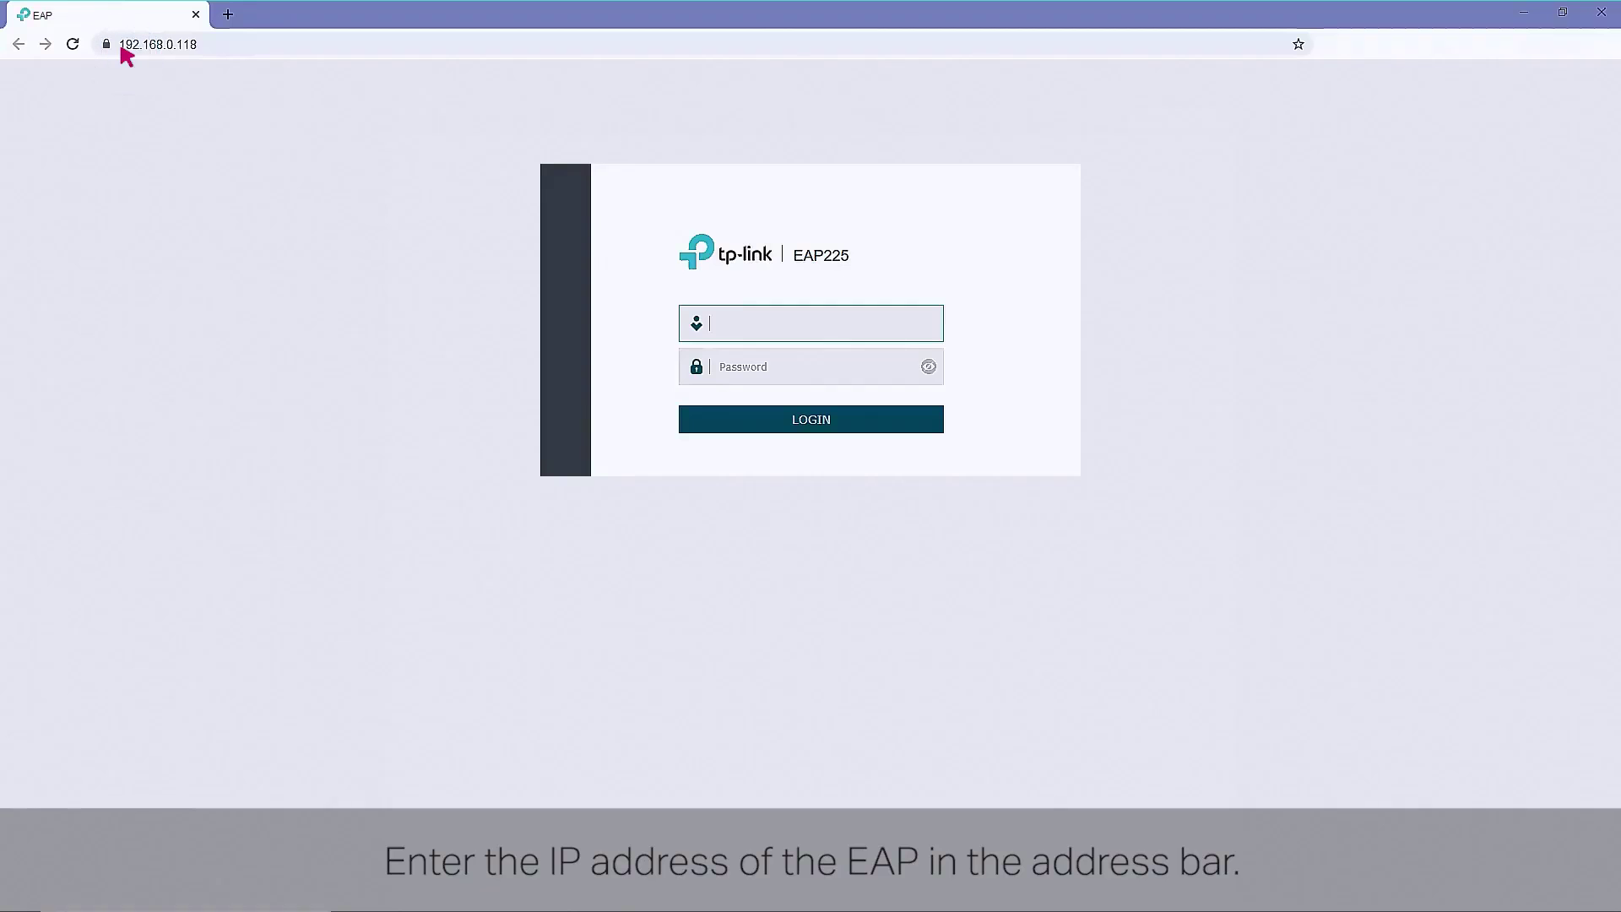
Step: Fill in the default administrator username and password on the 192.168.0.118 login page
{"action": "left_click", "coordinate": [722, 327]}
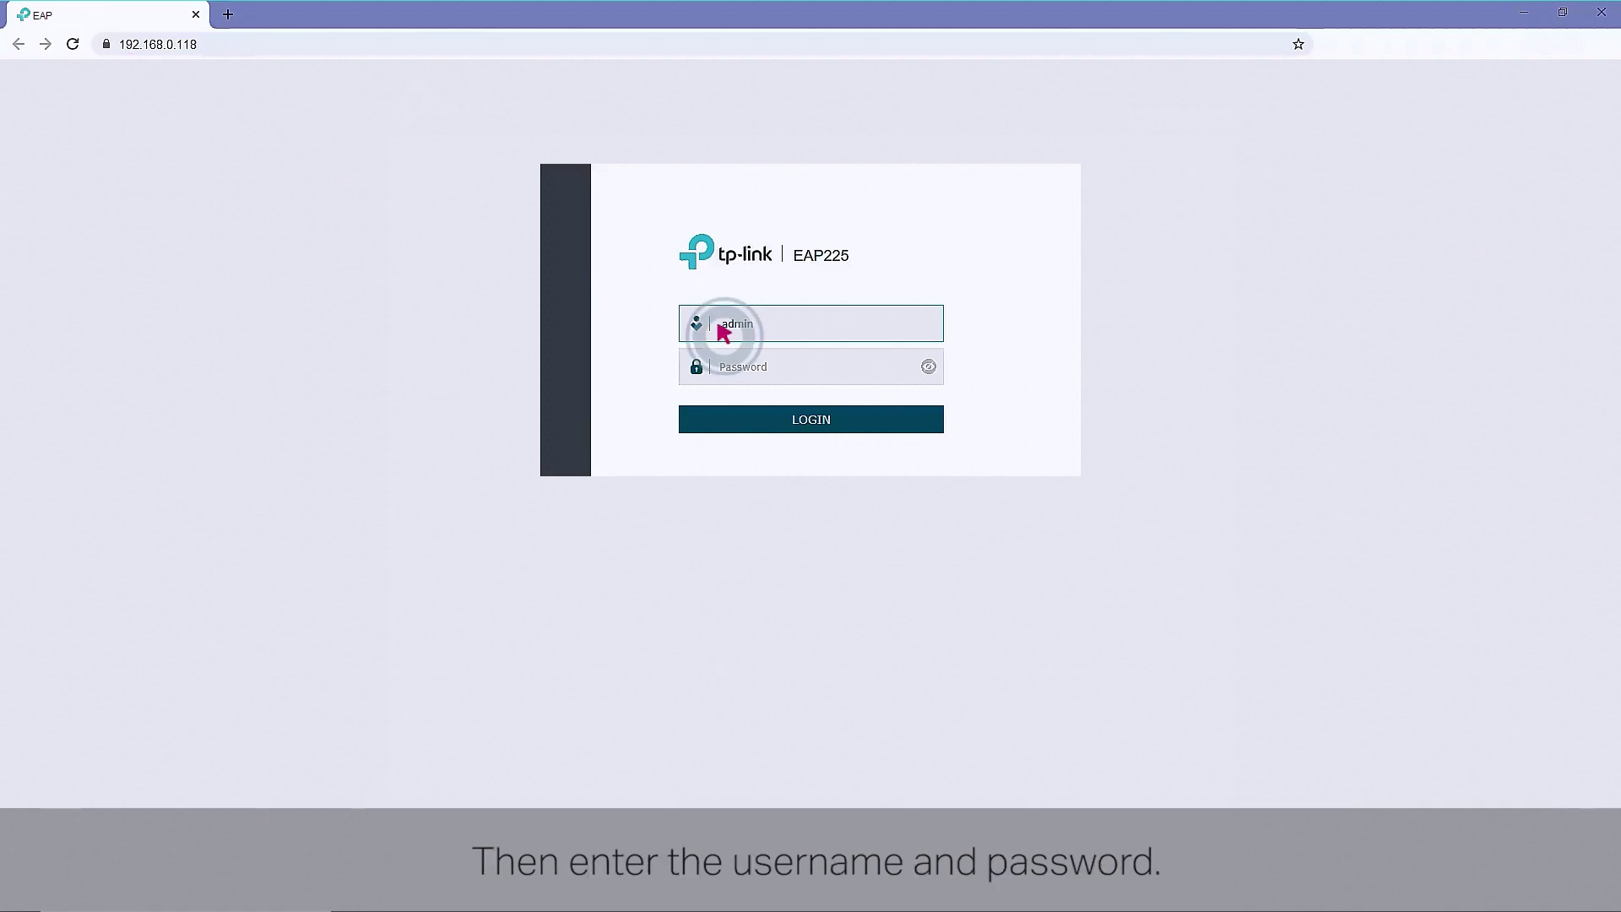
{"action": "type", "text": "admin"}
{"action": "left_click", "coordinate": [722, 368]}
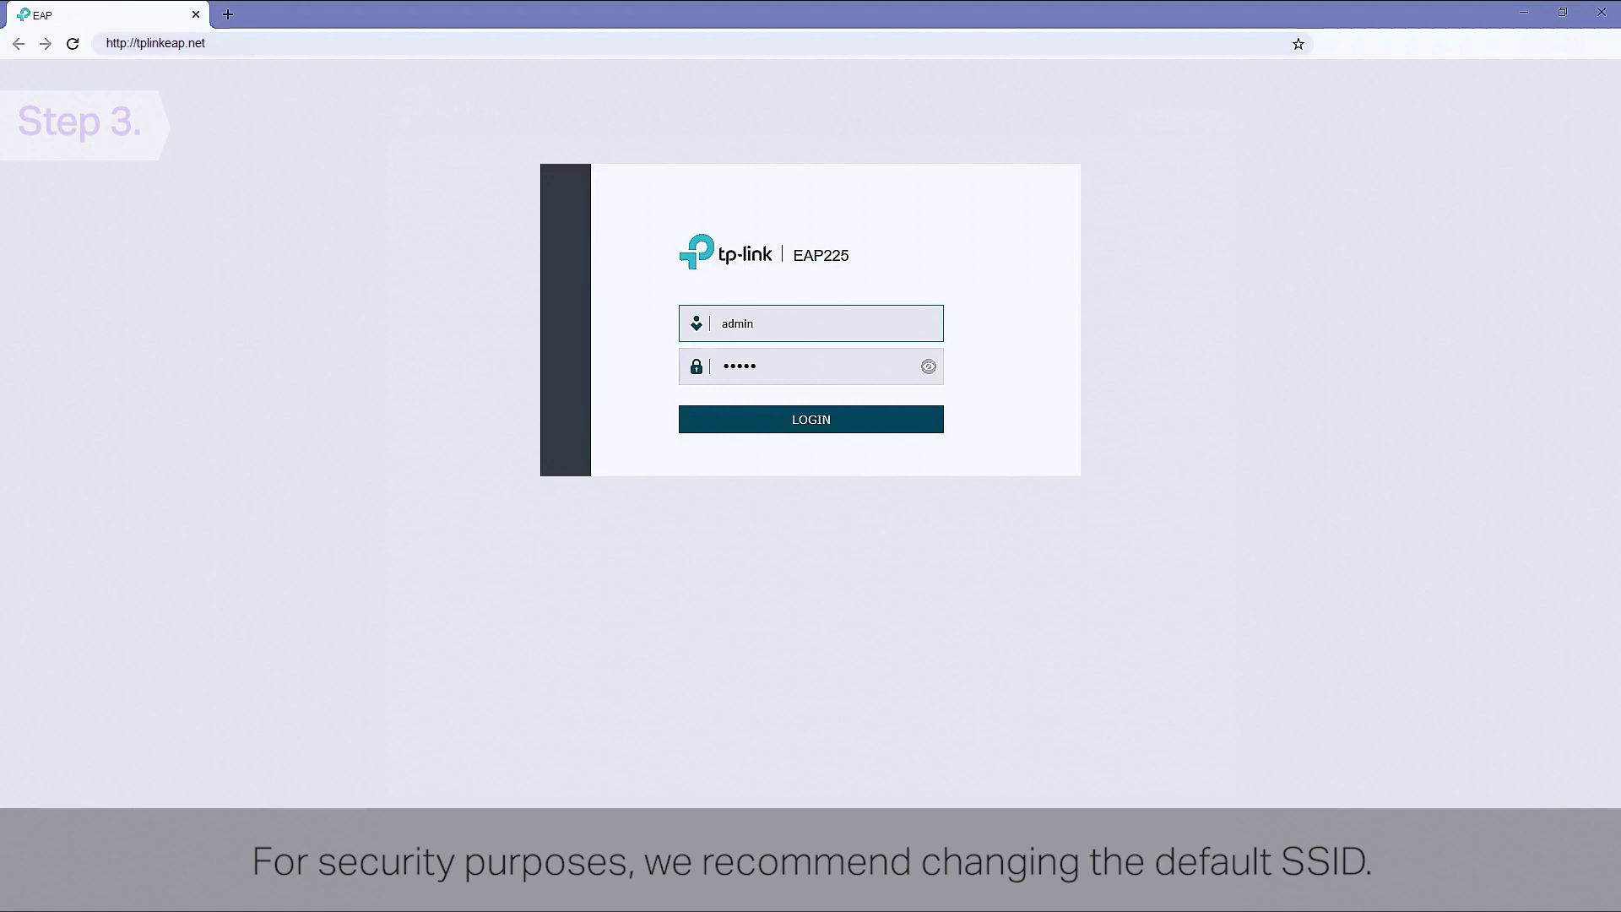
Step: Submit the EAP225 login form with the default credentials
{"action": "left_click", "coordinate": [808, 421]}
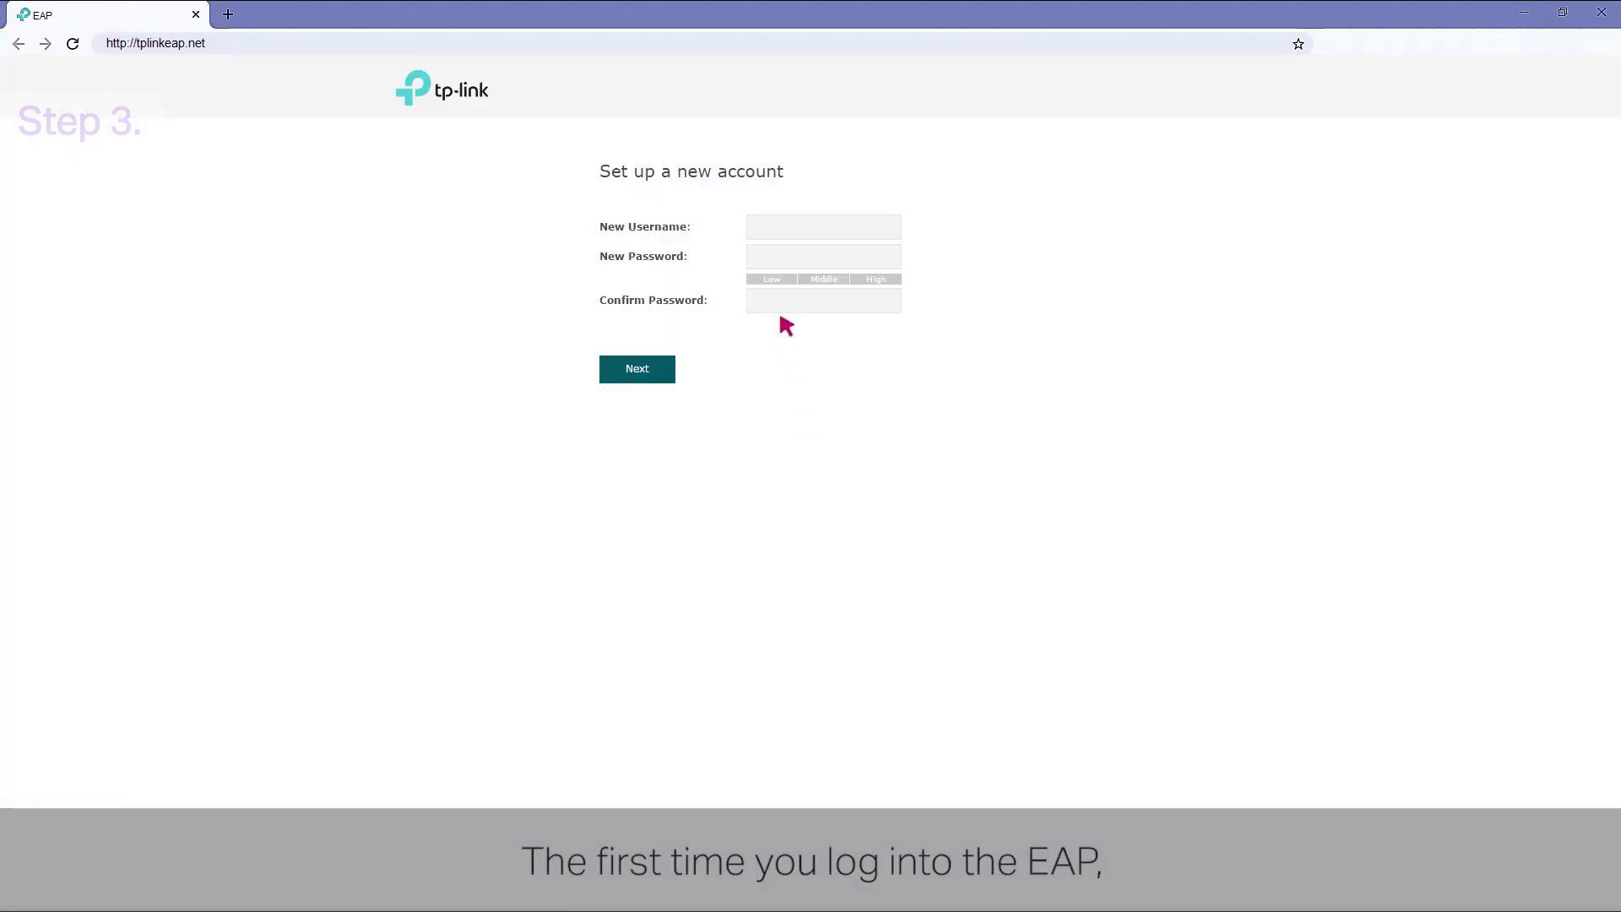
Step: Create the new account with username admin and a pasted password, then submit it
{"action": "left_click", "coordinate": [767, 228]}
{"action": "type", "text": "admin"}
{"action": "left_click", "coordinate": [763, 257]}
{"action": "key", "text": "ctrl+v"}
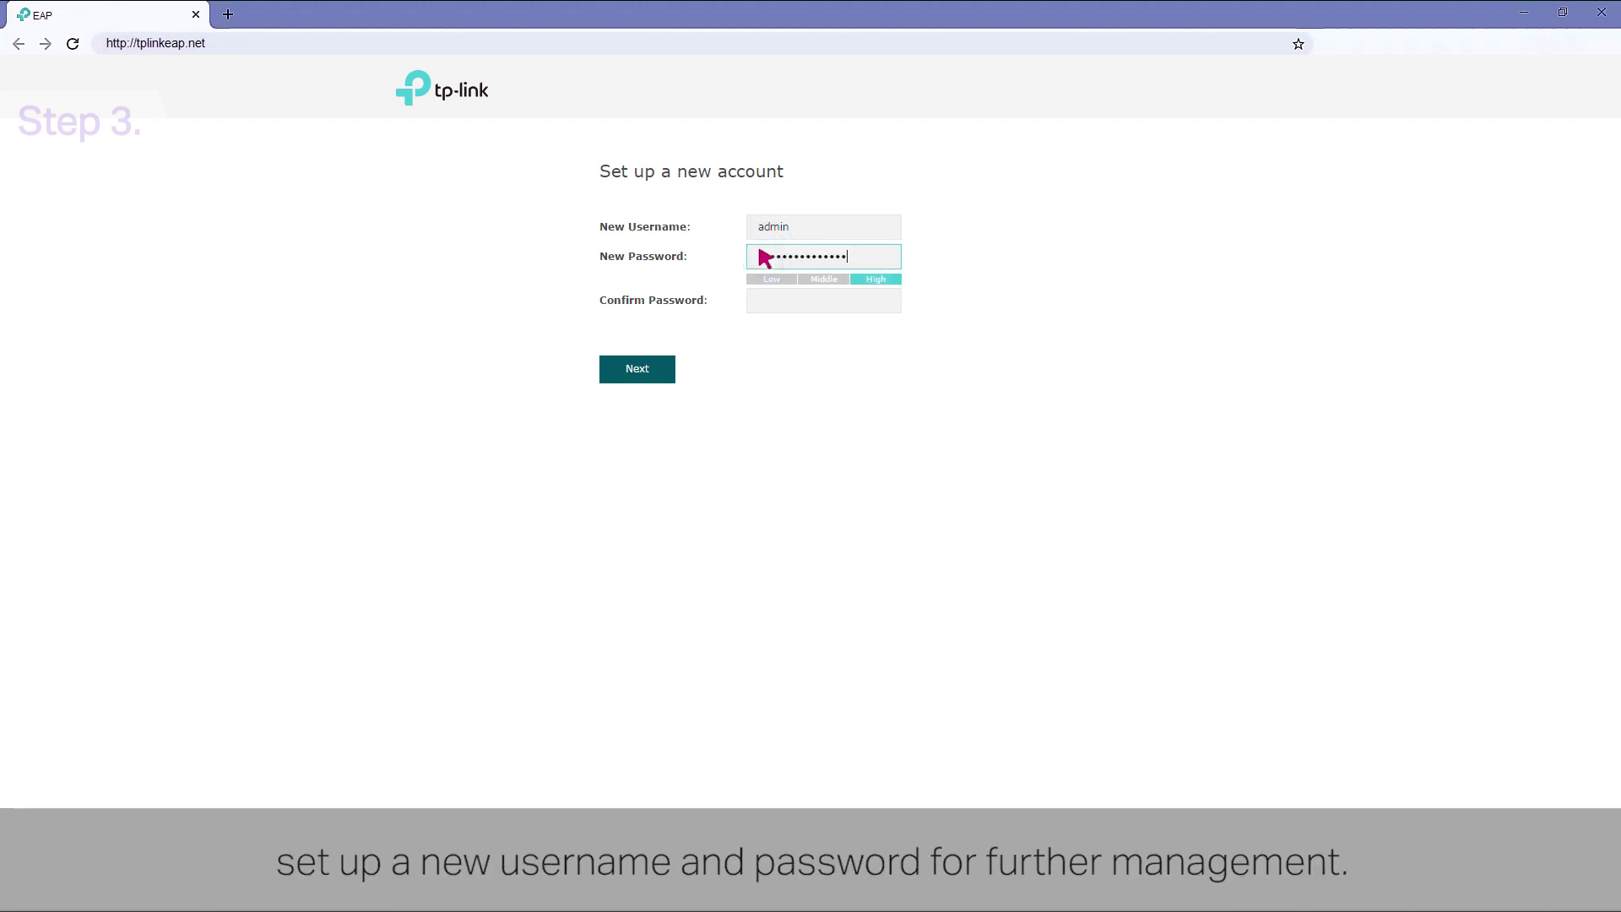
{"action": "left_click", "coordinate": [763, 303]}
{"action": "key", "text": "ctrl+v"}
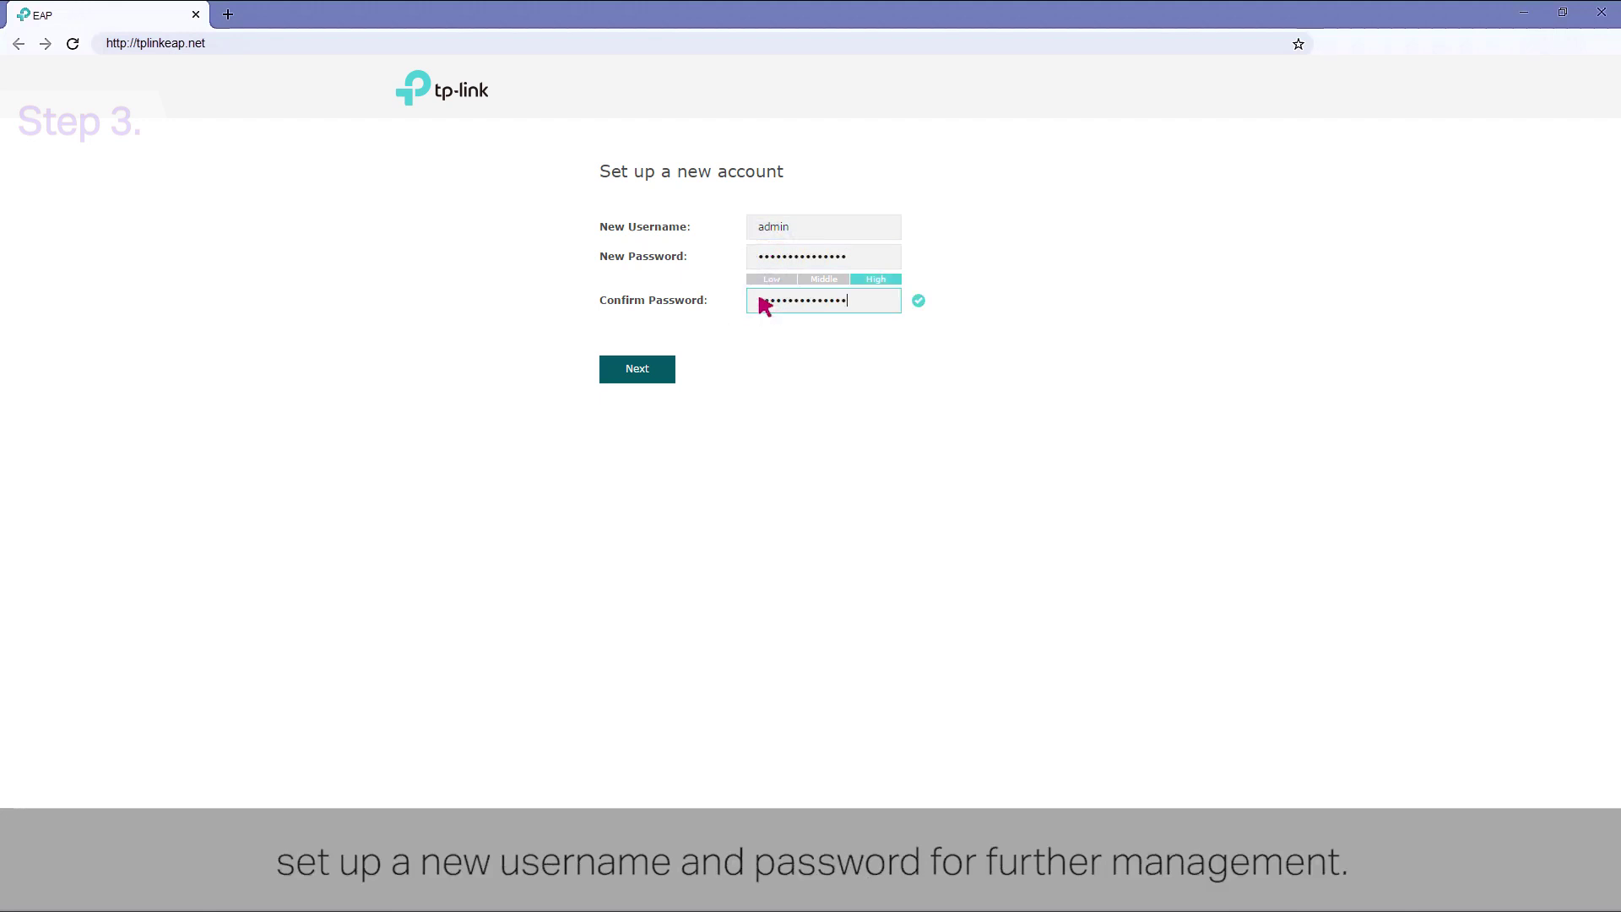
{"action": "key", "text": "Tab"}
{"action": "key", "text": "Return"}
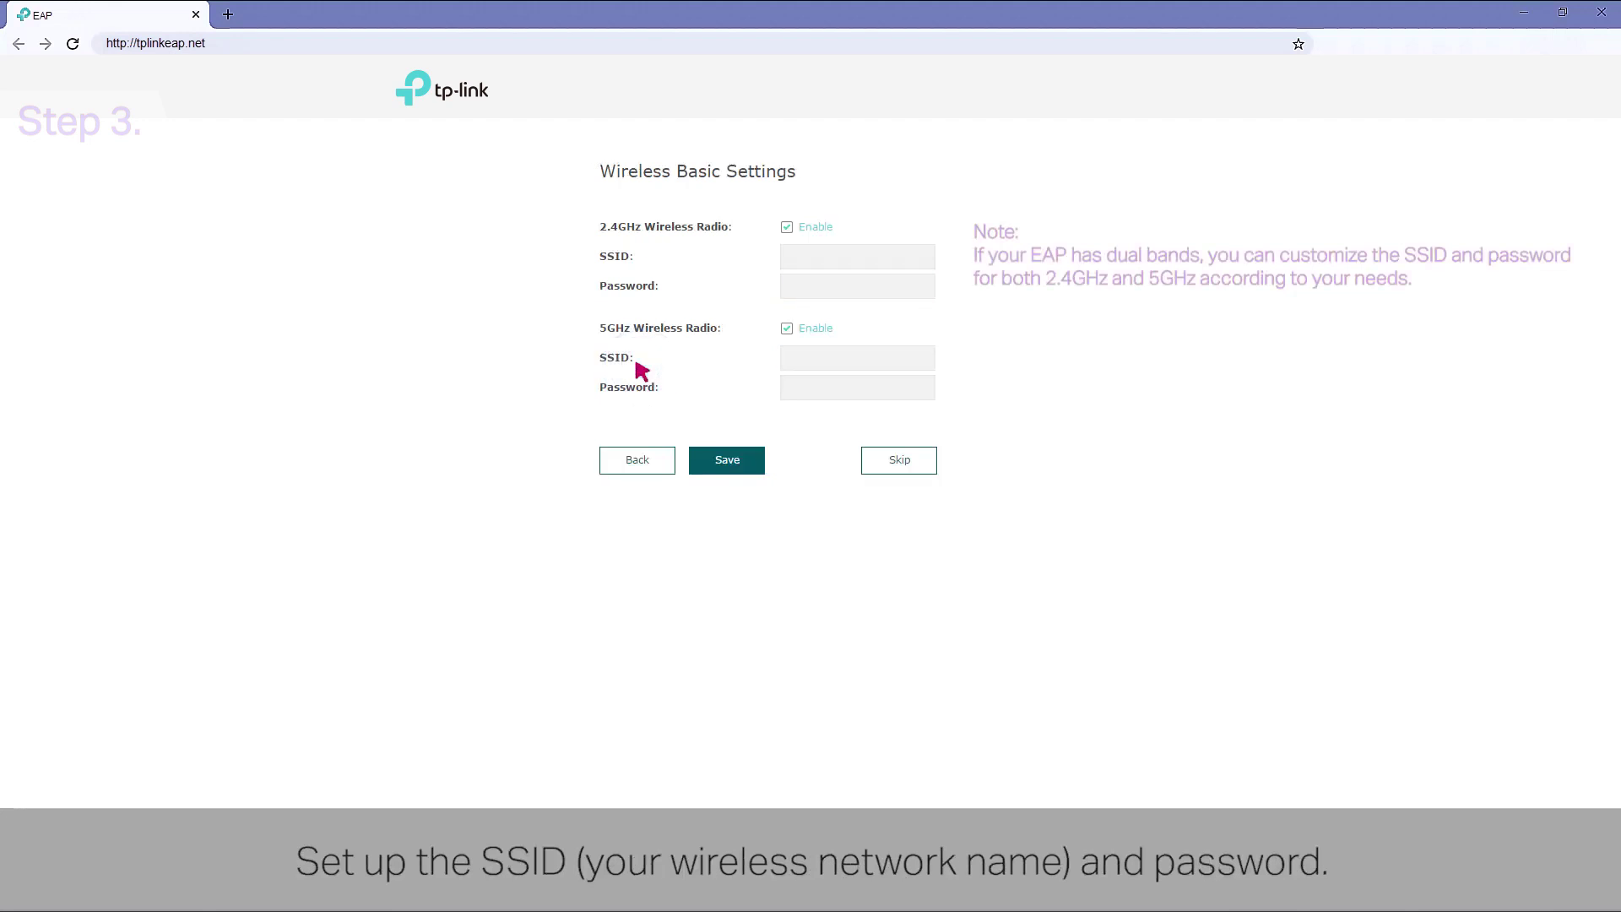
Step: Save SSIDs tplink-2.4GHz and tplink-5GHz, each with its own wireless password
{"action": "left_click", "coordinate": [802, 259]}
{"action": "type", "text": "tplink-2.4GHz"}
{"action": "left_click", "coordinate": [802, 287]}
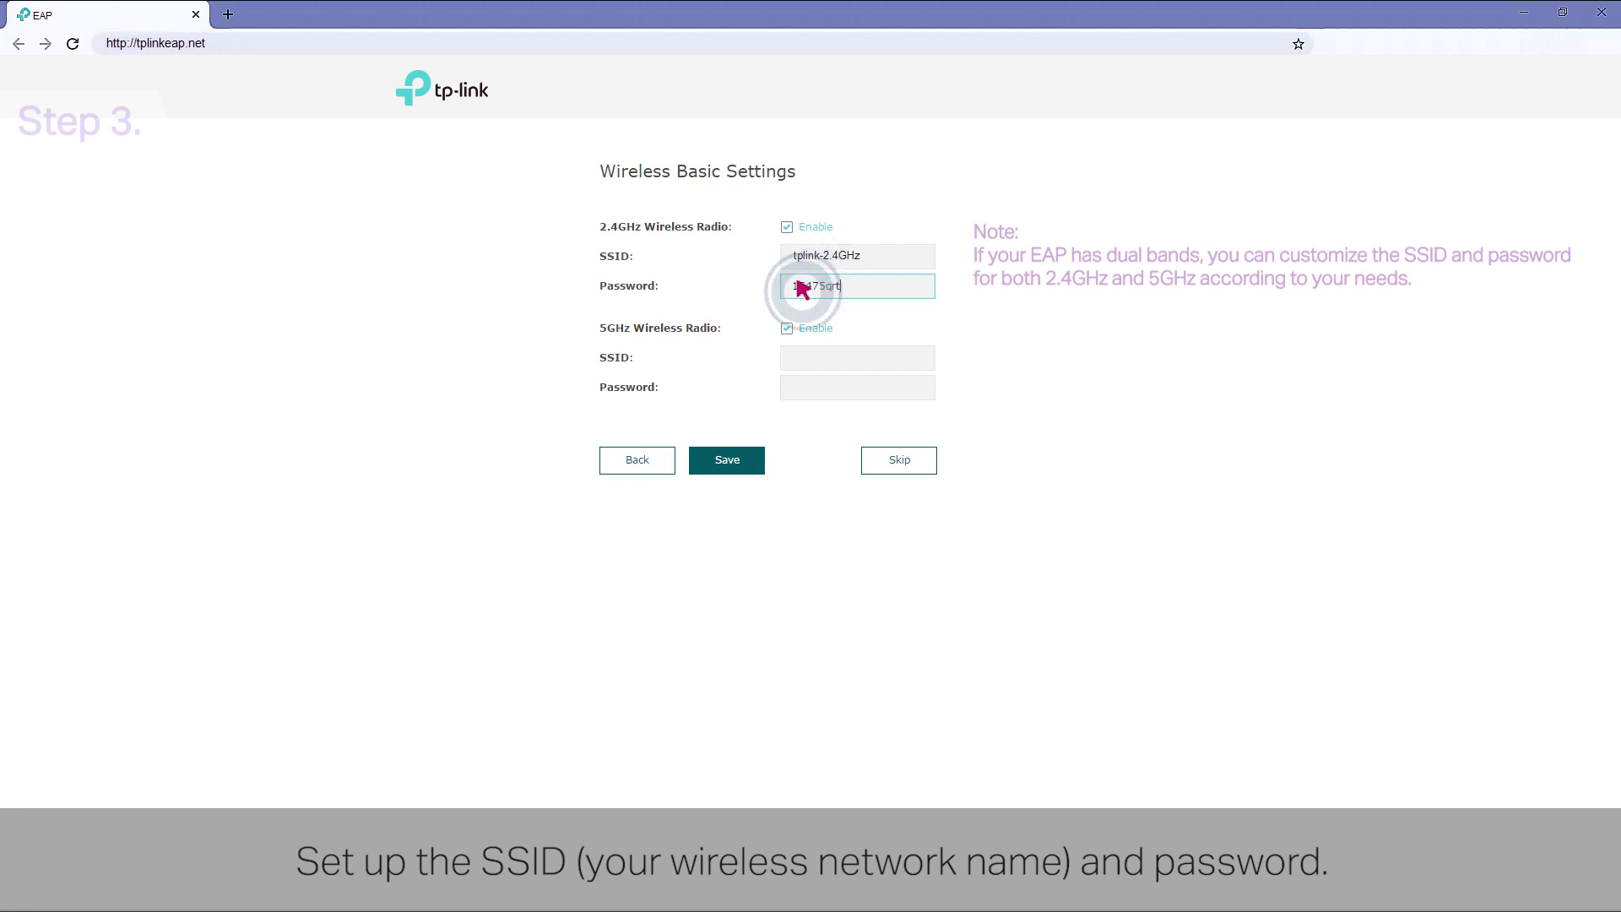
{"action": "left_click", "coordinate": [803, 359]}
{"action": "type", "text": "tplink-5GHz"}
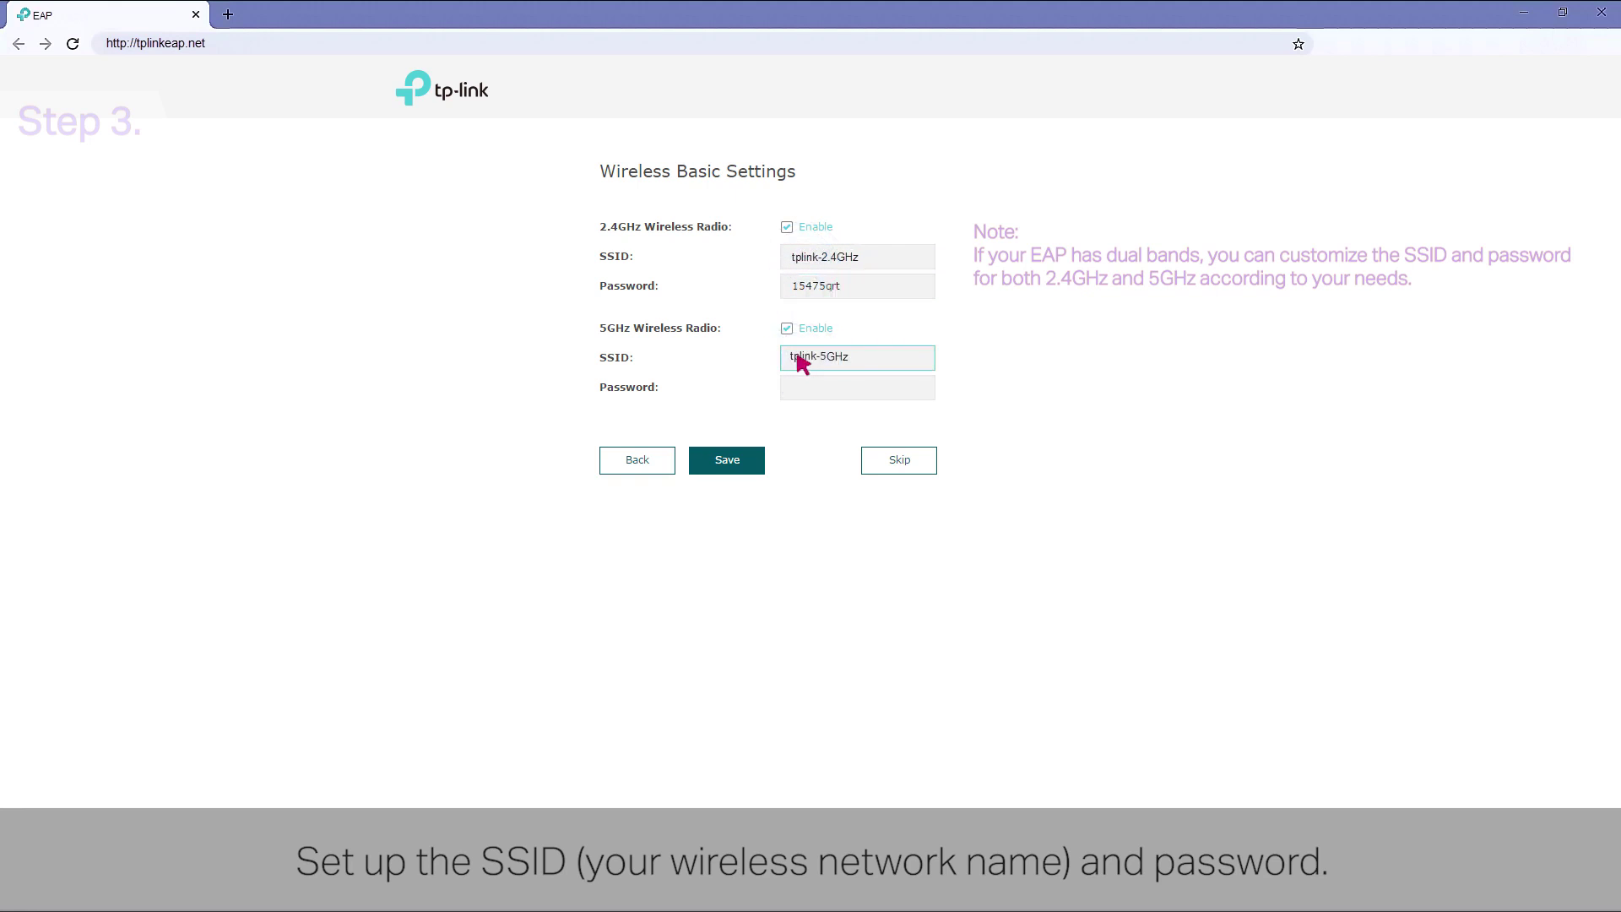
{"action": "left_click", "coordinate": [801, 390]}
{"action": "left_click", "coordinate": [726, 460]}
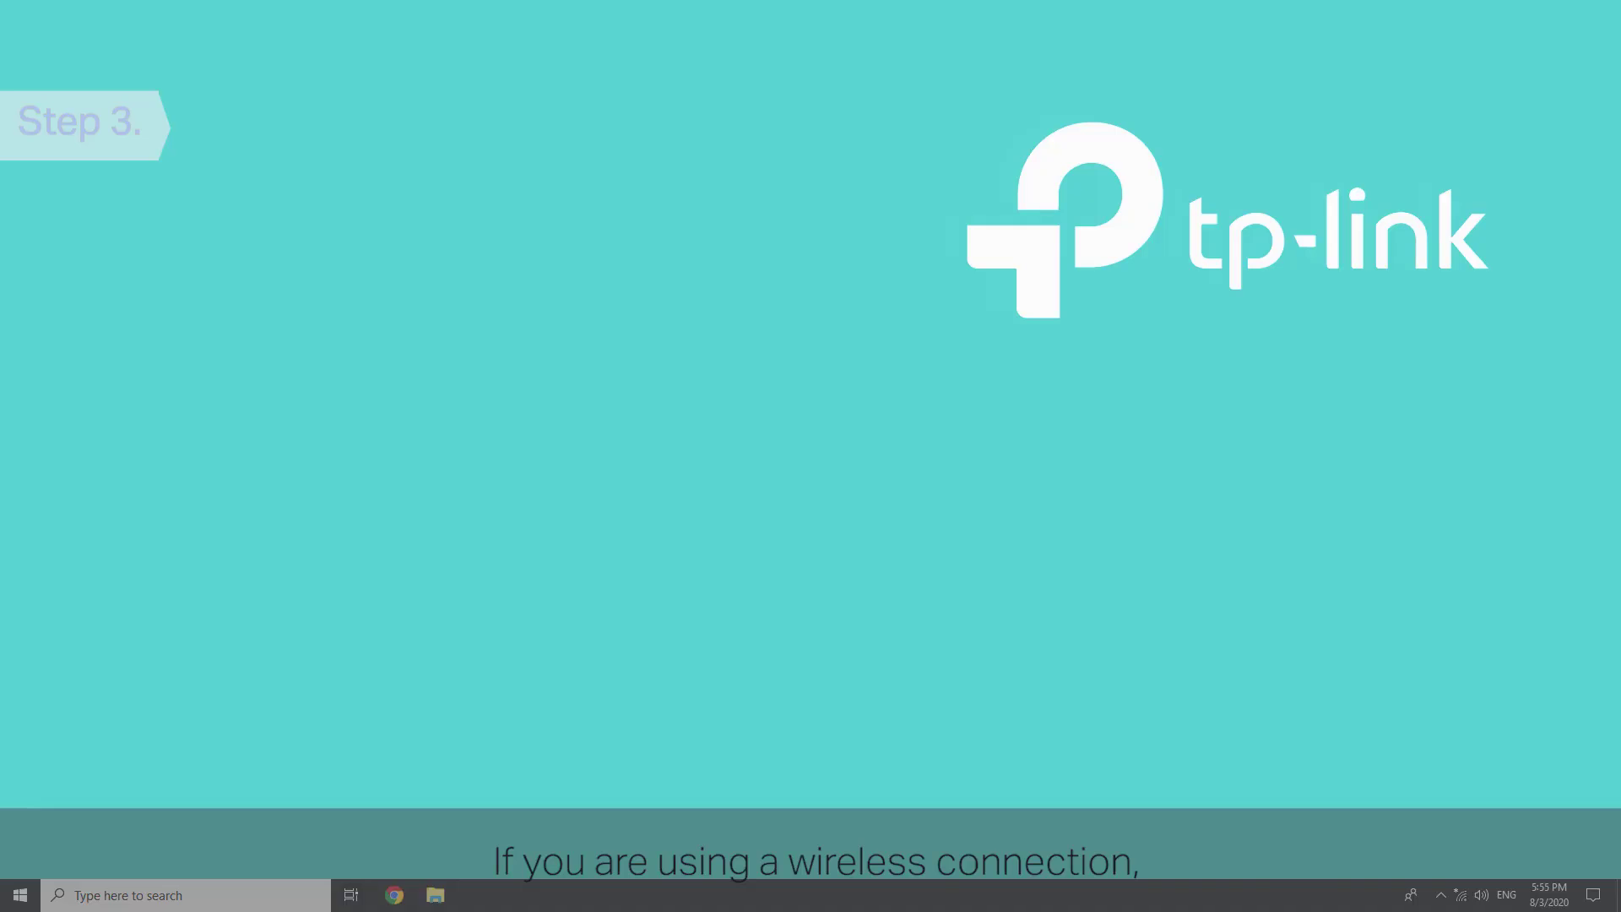
Step: Connect Windows to the tplink-2.4GHz network using its pasted security key
{"action": "left_click", "coordinate": [1461, 895]}
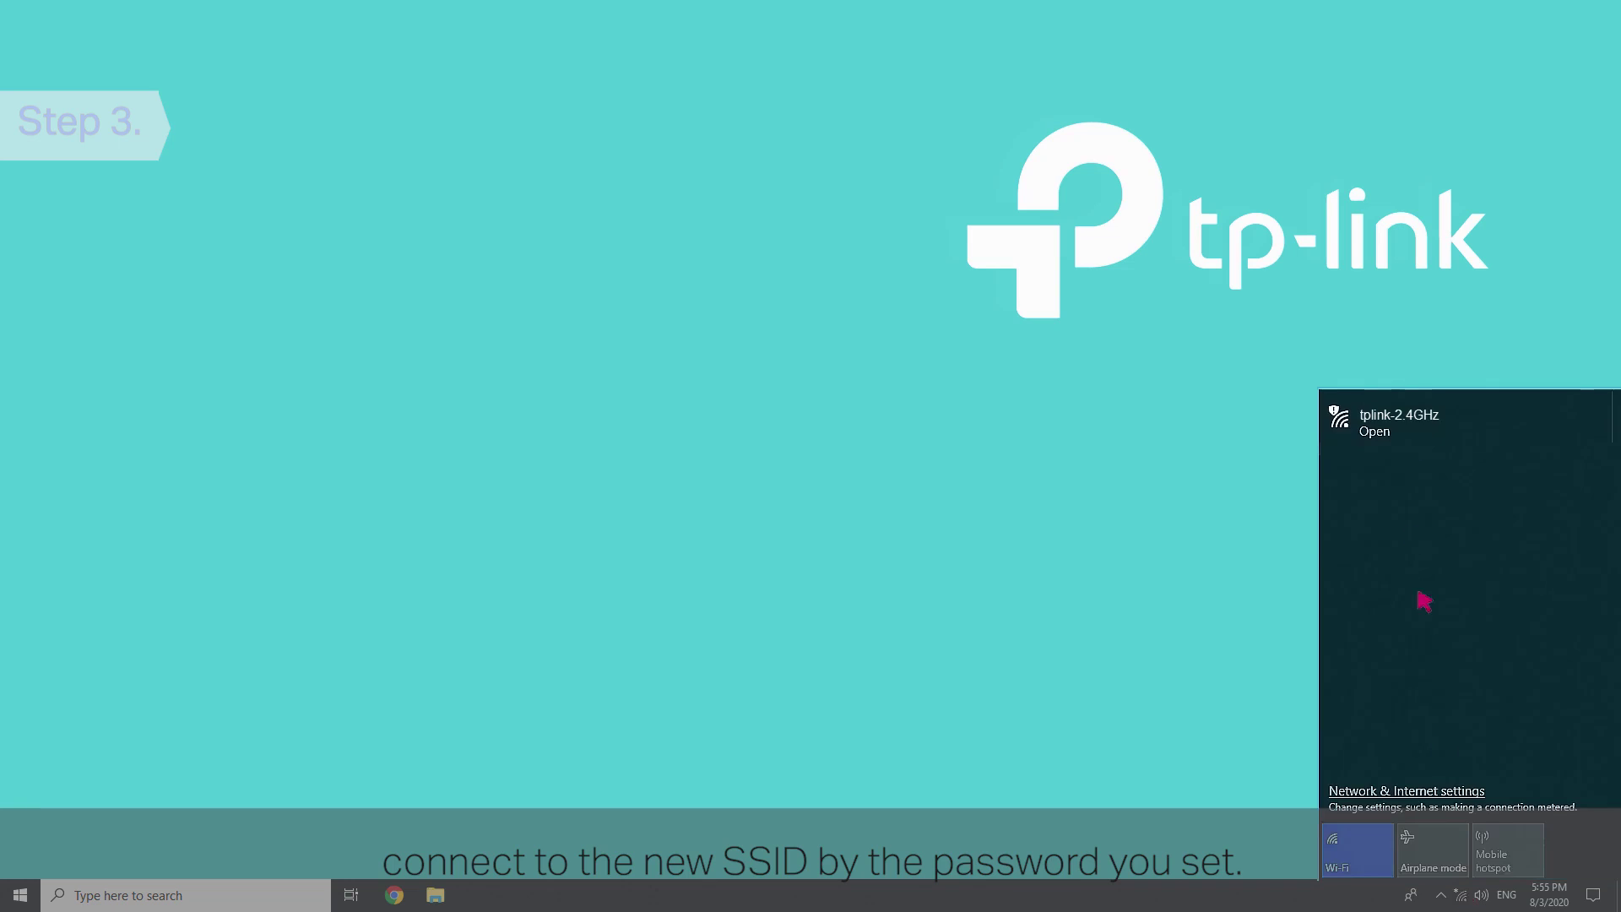
{"action": "left_click", "coordinate": [1399, 427]}
{"action": "left_click", "coordinate": [1551, 533]}
{"action": "key", "text": "ctrl+v"}
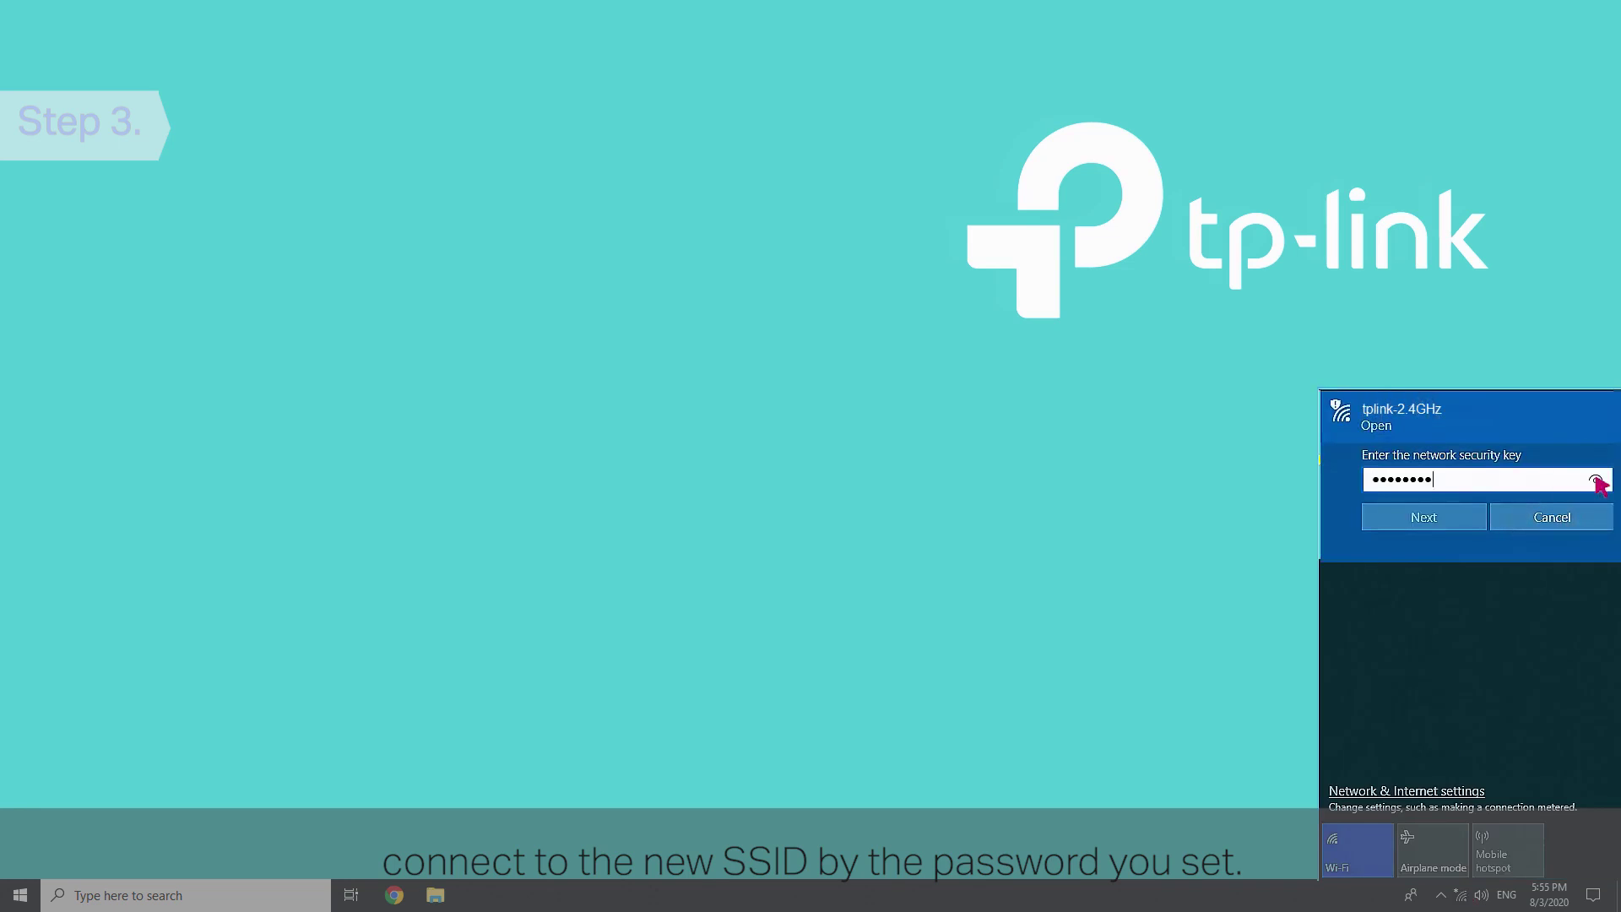
{"action": "left_click", "coordinate": [1597, 481]}
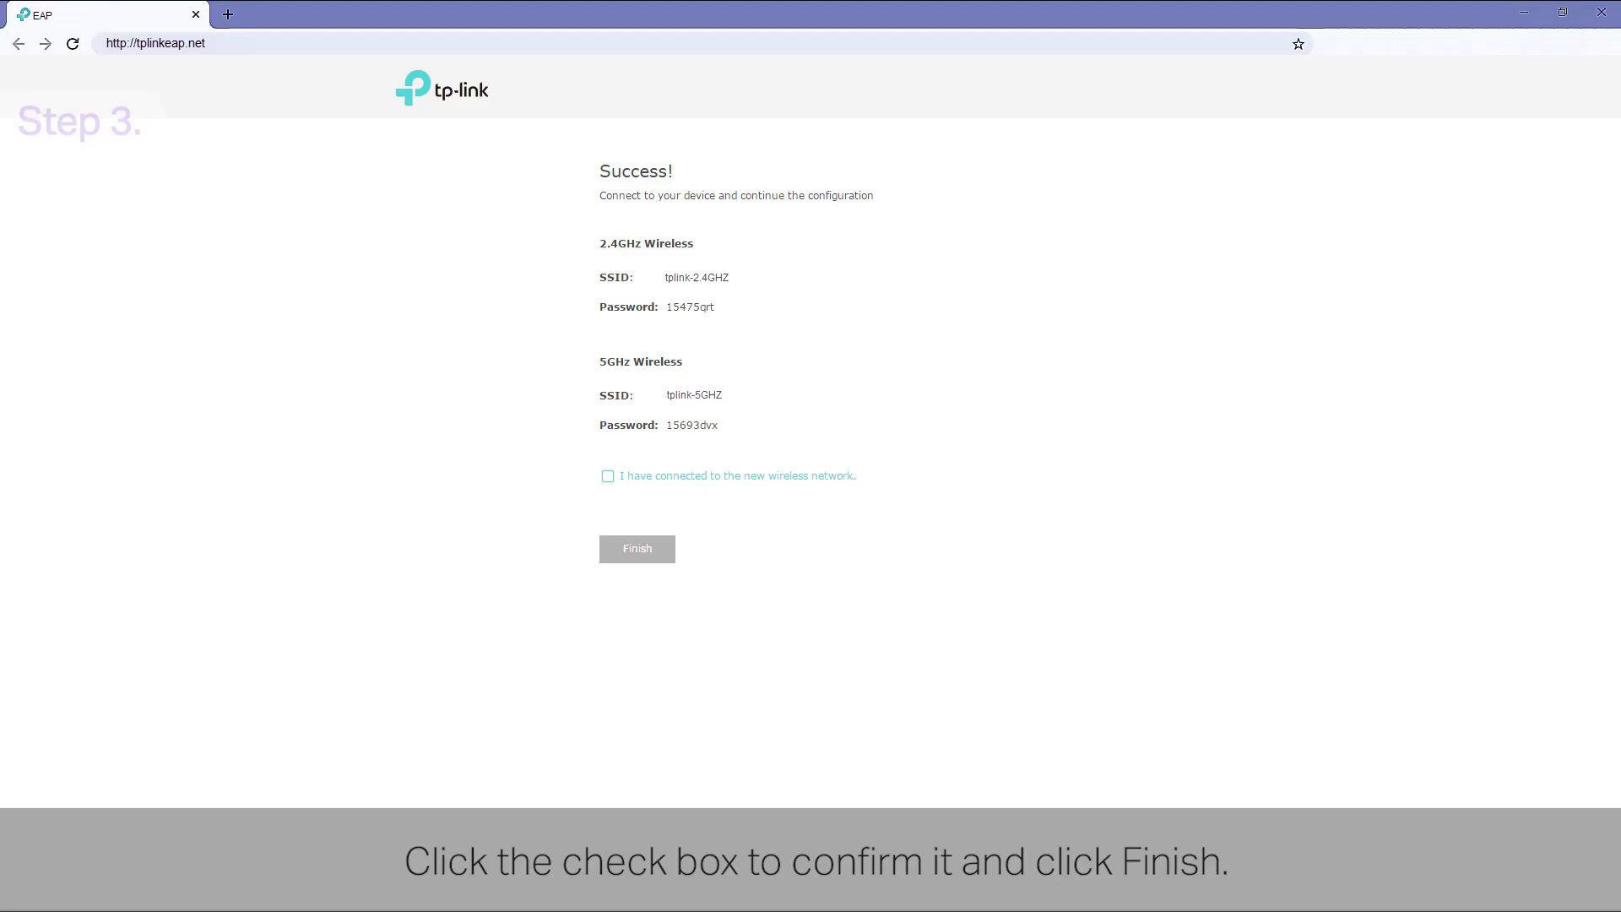
Step: Confirm joining the new wireless network and finish setup to reach Status > Device
{"action": "left_click", "coordinate": [608, 478]}
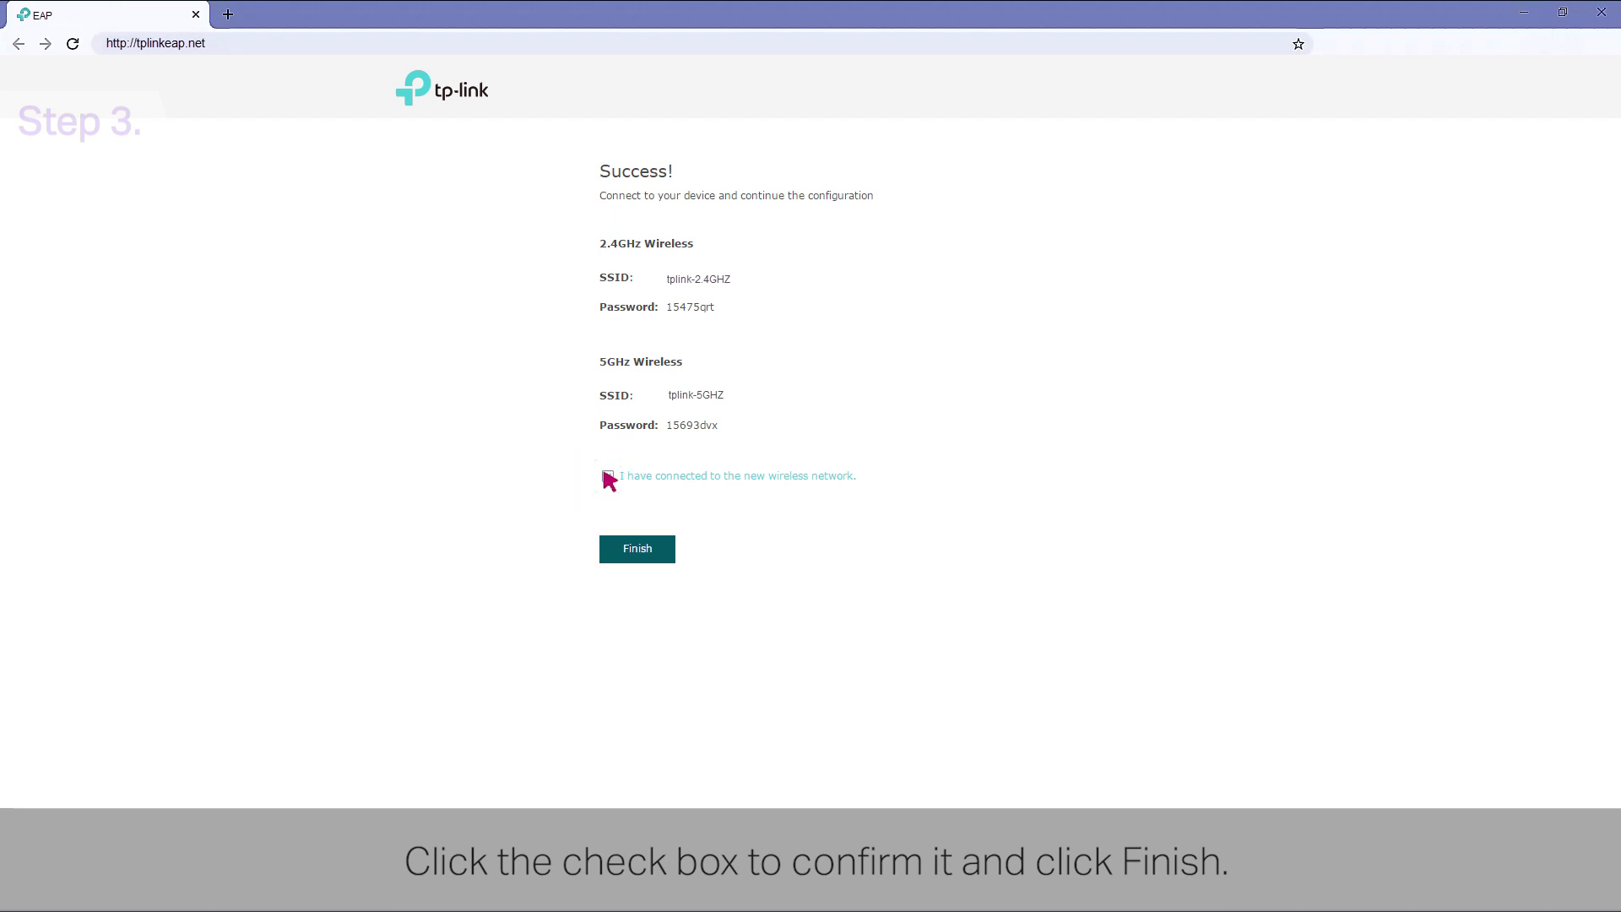
{"action": "left_click", "coordinate": [610, 551]}
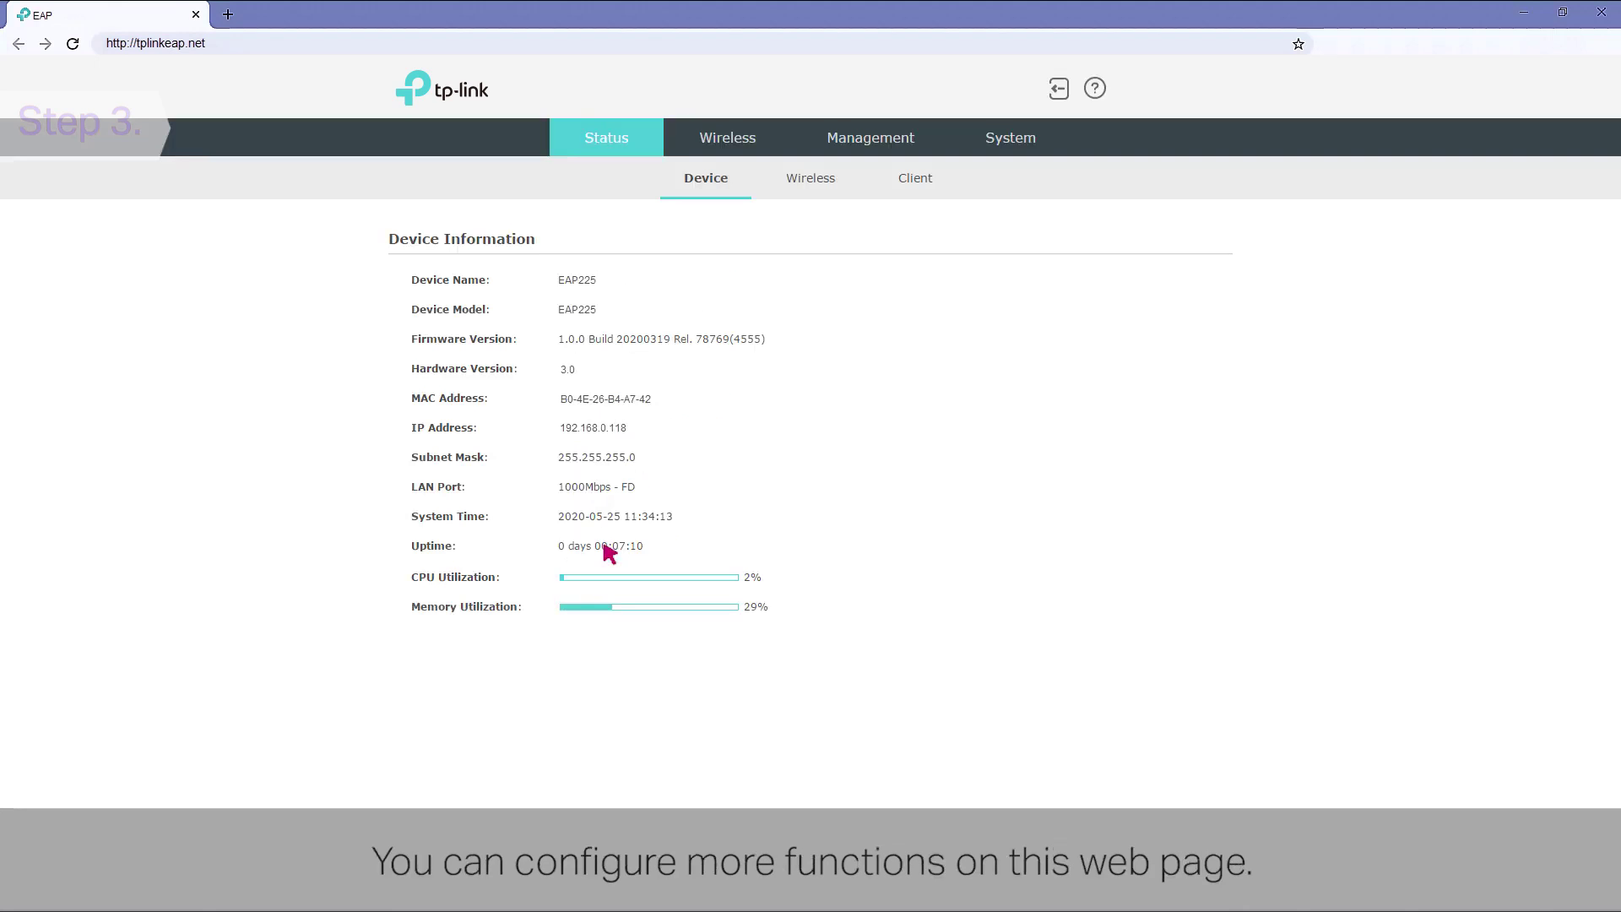